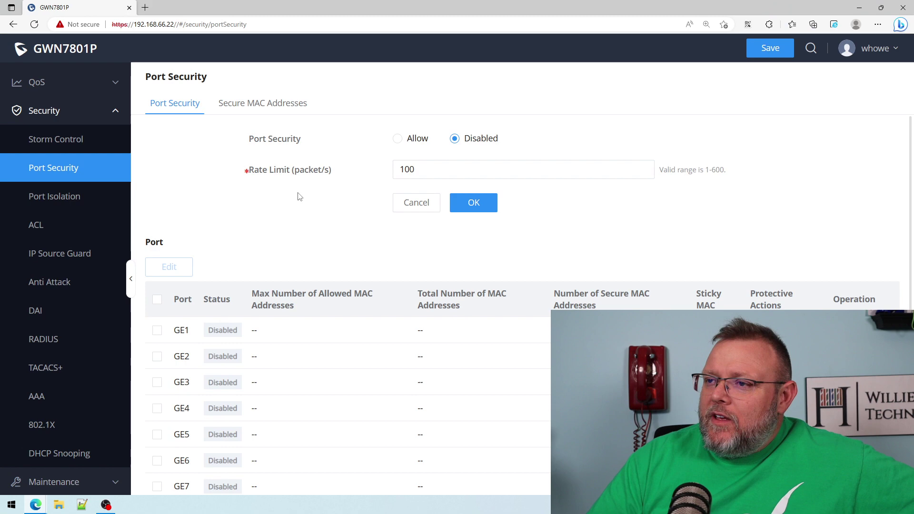
# Step: Set global port security to Allow at 100 packet/s, apply it, and save the configuration
pyautogui.click(114, 110)
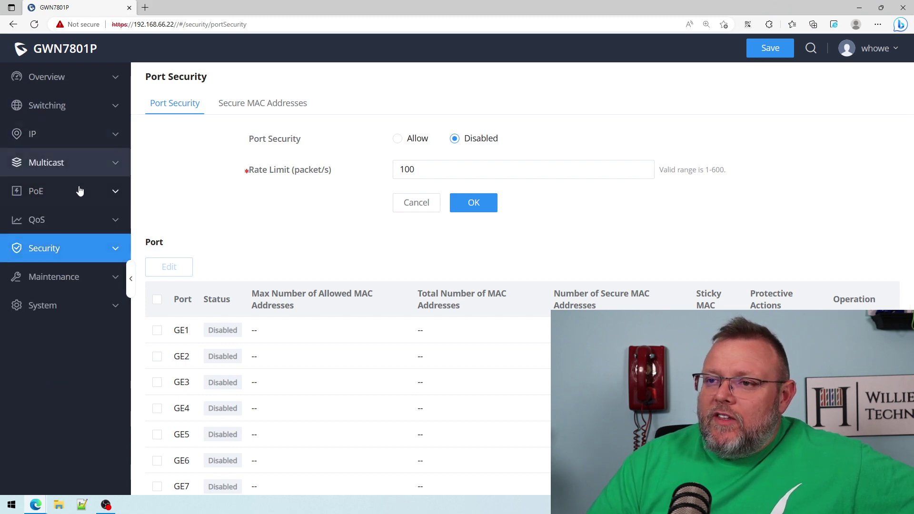
pyautogui.click(79, 247)
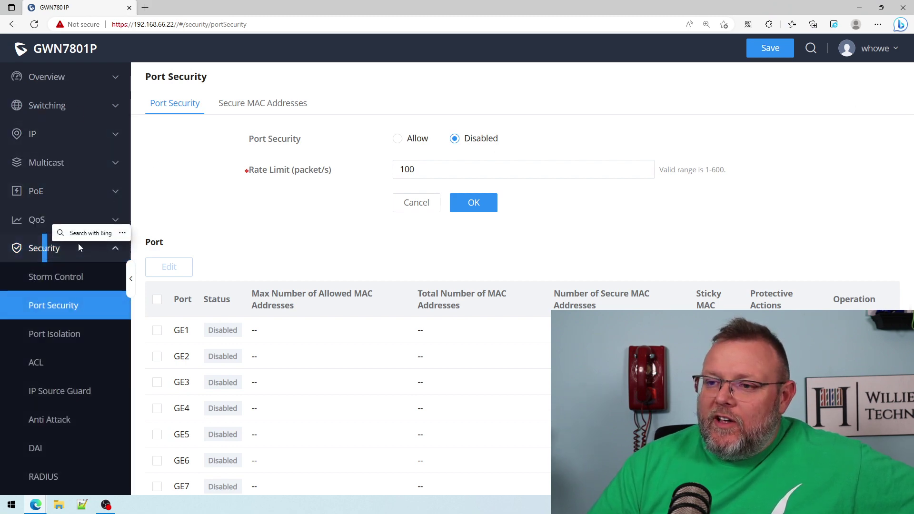
pyautogui.click(54, 307)
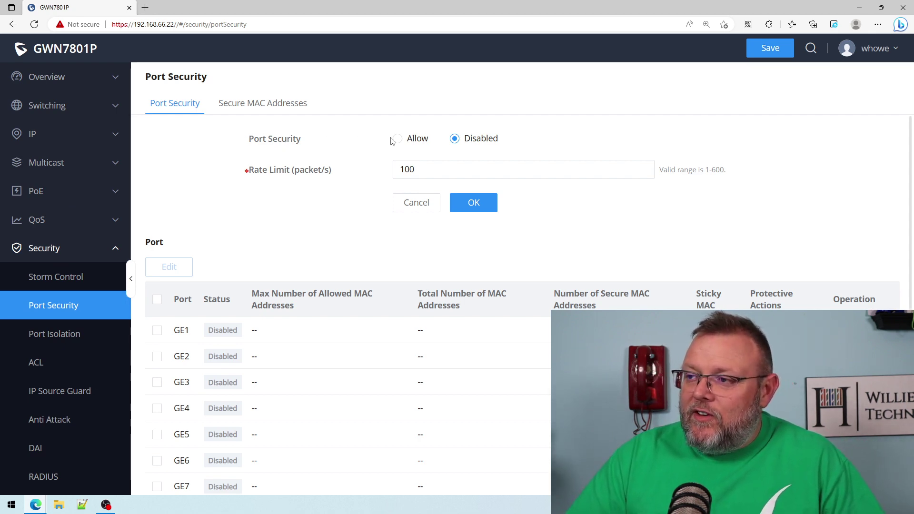
pyautogui.click(400, 140)
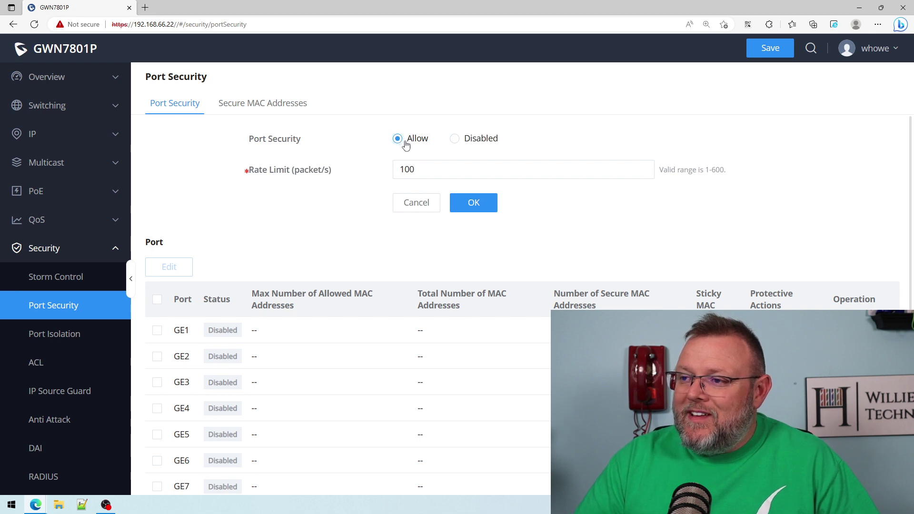
pyautogui.click(473, 206)
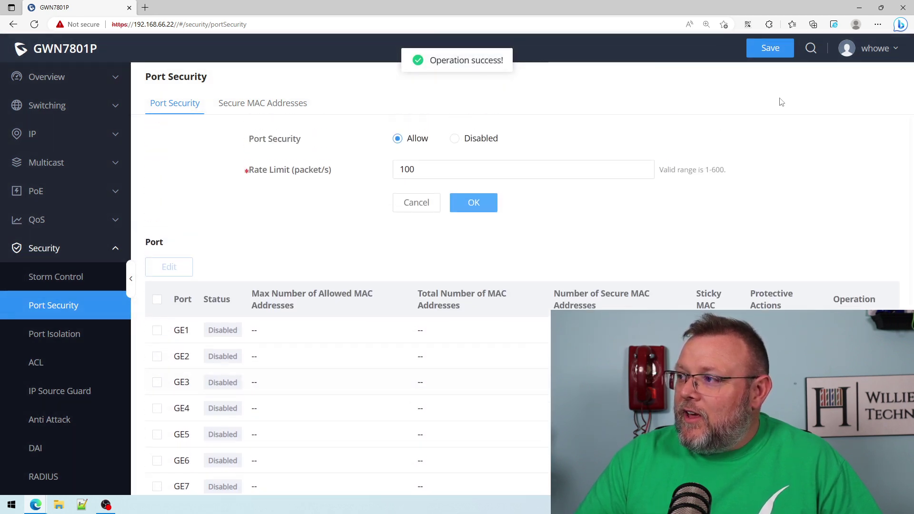
pyautogui.click(770, 48)
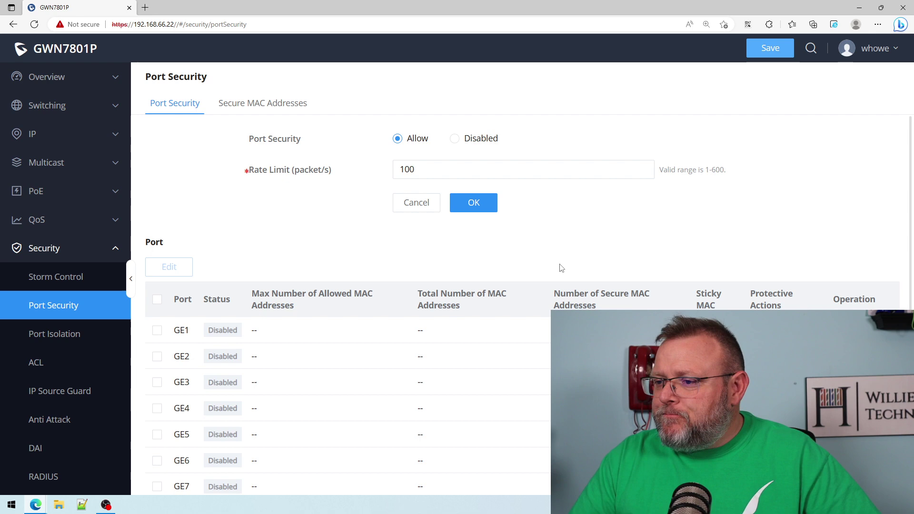
pyautogui.scroll(-3, 263, 371)
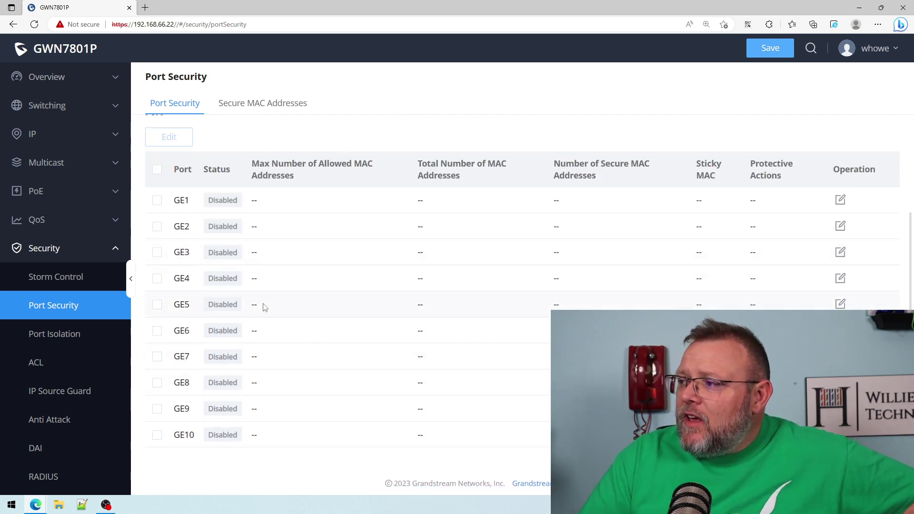
pyautogui.scroll(3, 397, 225)
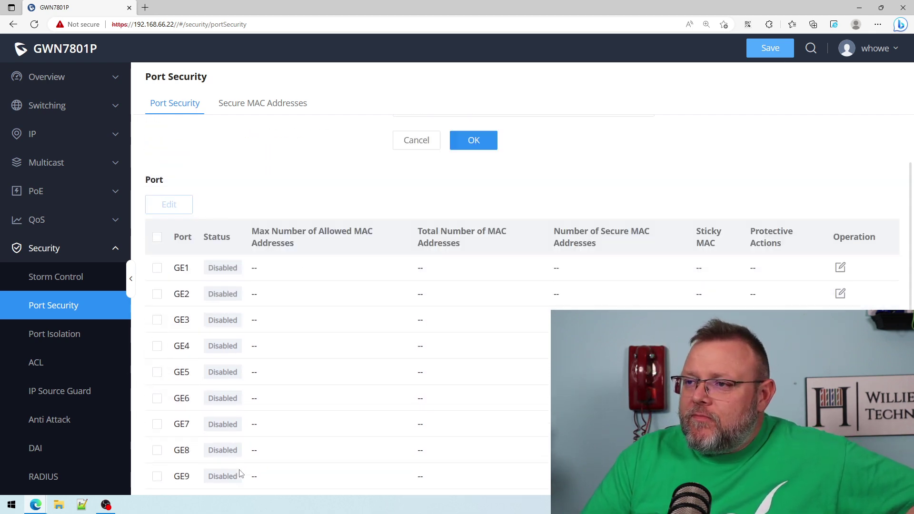
pyautogui.click(276, 109)
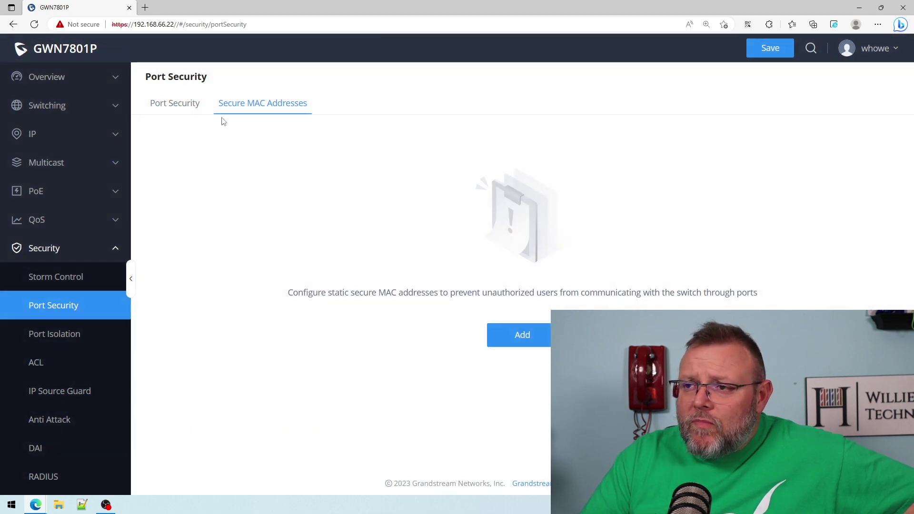
pyautogui.click(156, 110)
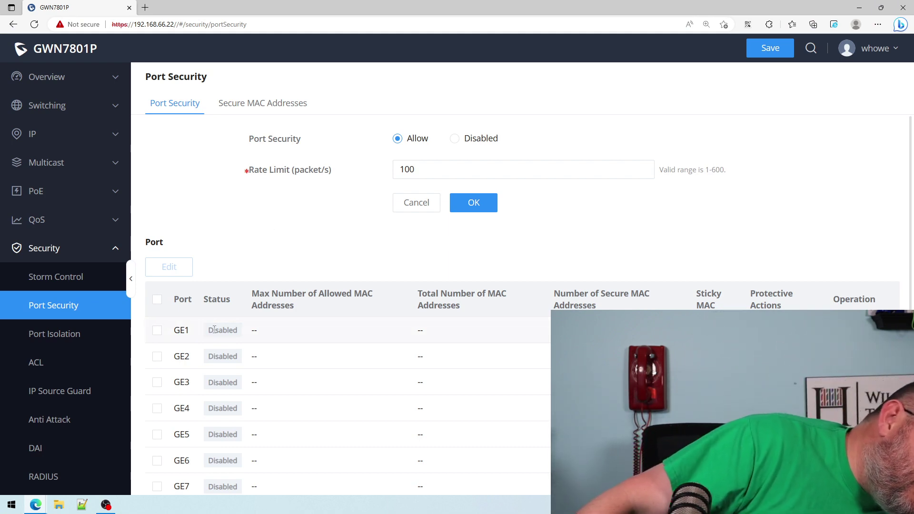
# Step: Check GE1's Down status on the Overview > Port Info page
pyautogui.click(58, 80)
pyautogui.click(57, 108)
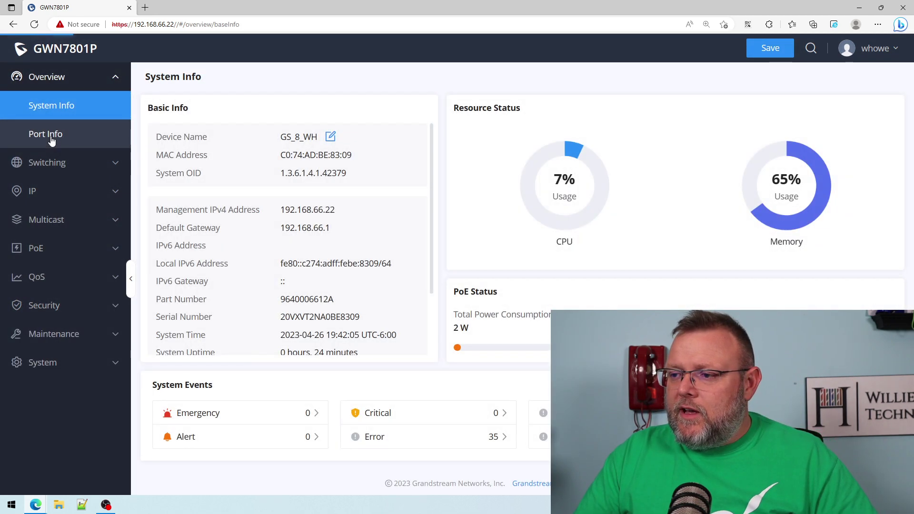
pyautogui.click(51, 139)
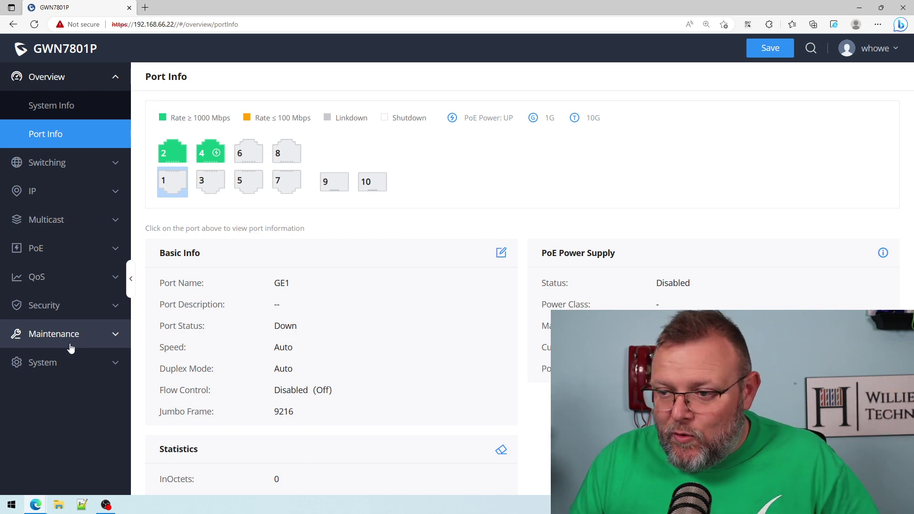
pyautogui.click(72, 309)
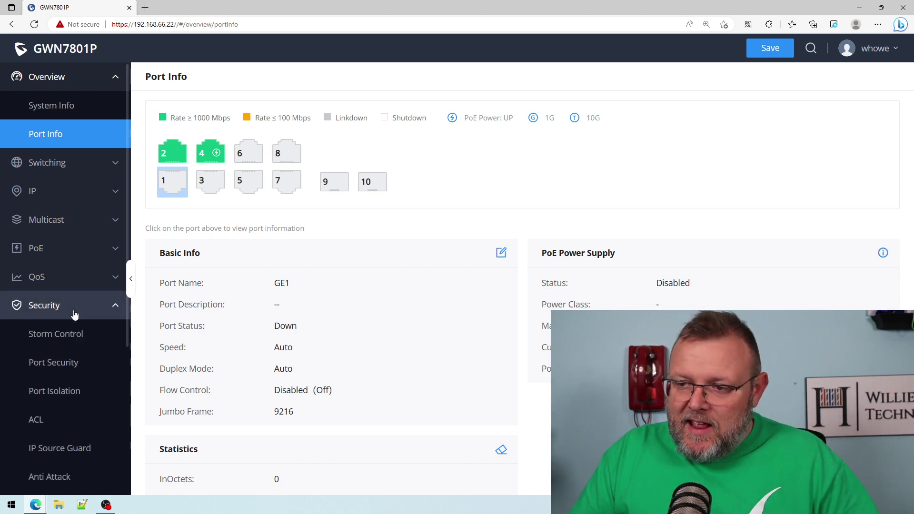
# Step: Open Port Security, glance at the Secure MAC list, and return to the GE1–GE7 port table
pyautogui.click(71, 364)
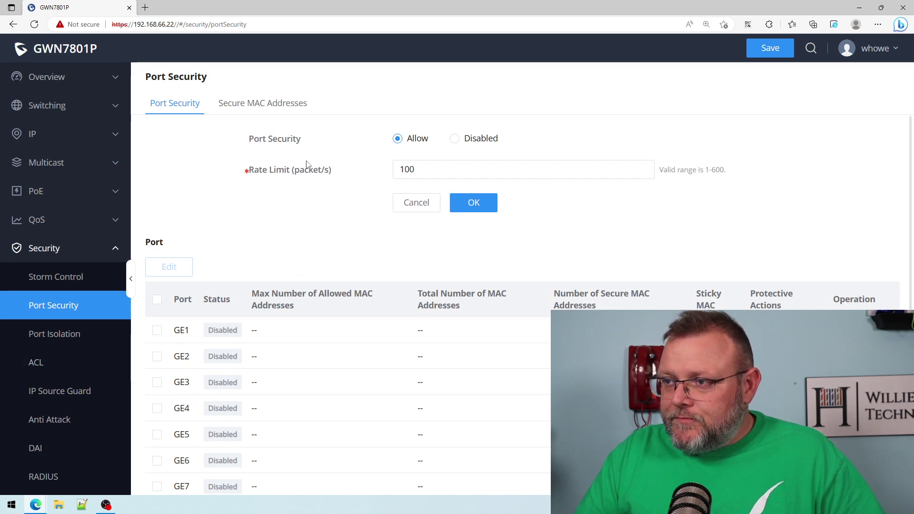
pyautogui.click(264, 105)
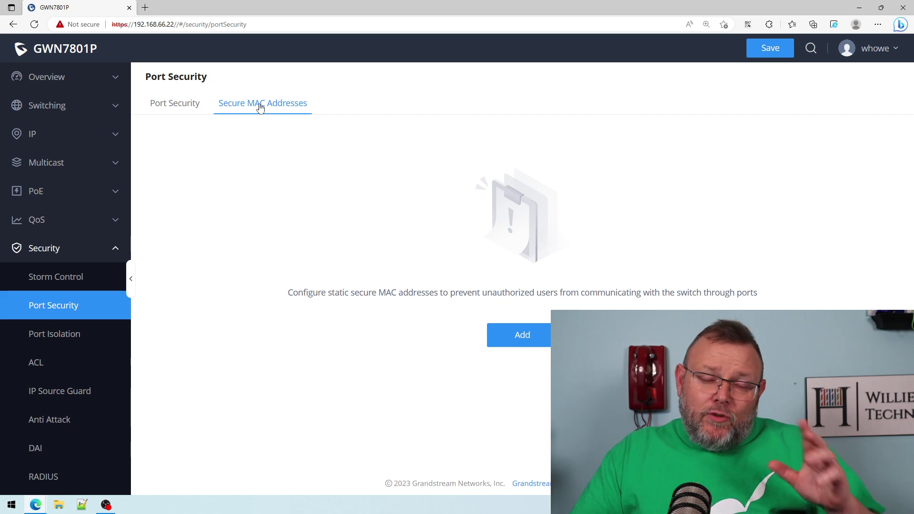
pyautogui.click(184, 106)
pyautogui.scroll(-1, 447, 349)
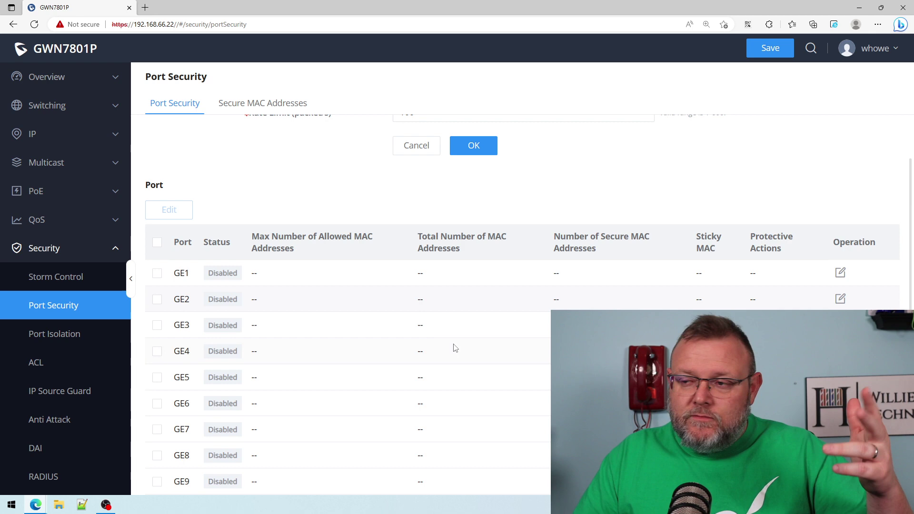
# Step: Recheck Overview > Port Info, then come back to Security > Port Security
pyautogui.click(47, 77)
pyautogui.click(50, 105)
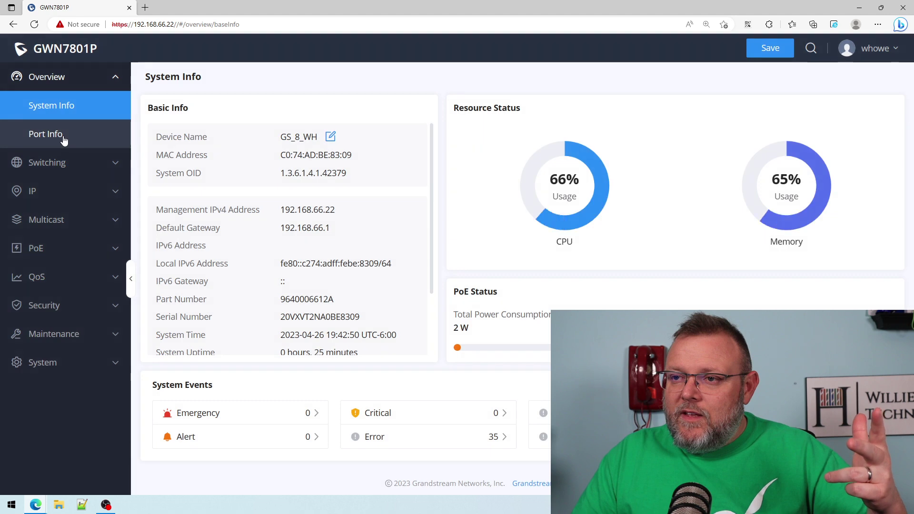
pyautogui.click(63, 138)
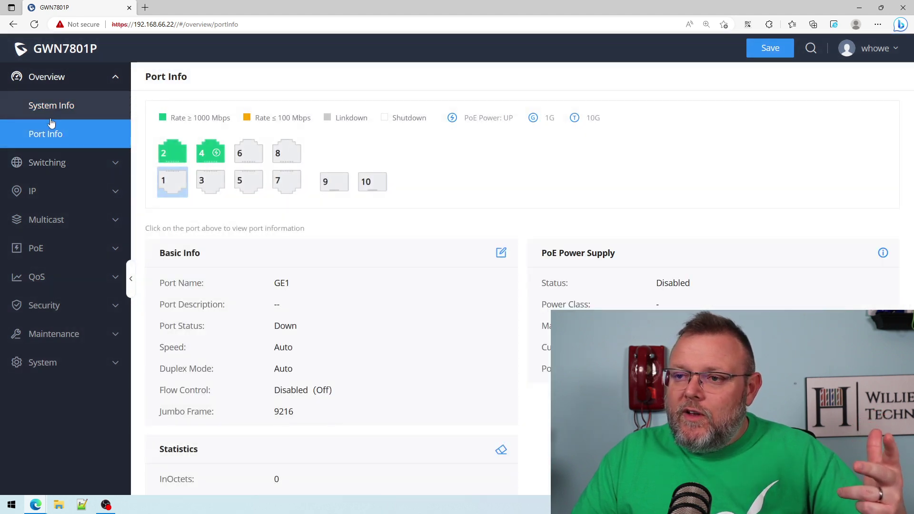
pyautogui.click(70, 308)
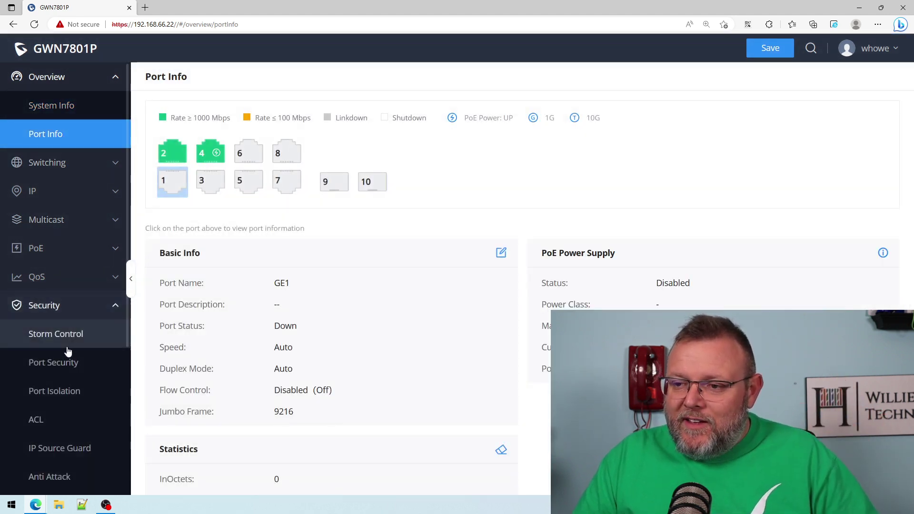
pyautogui.click(56, 361)
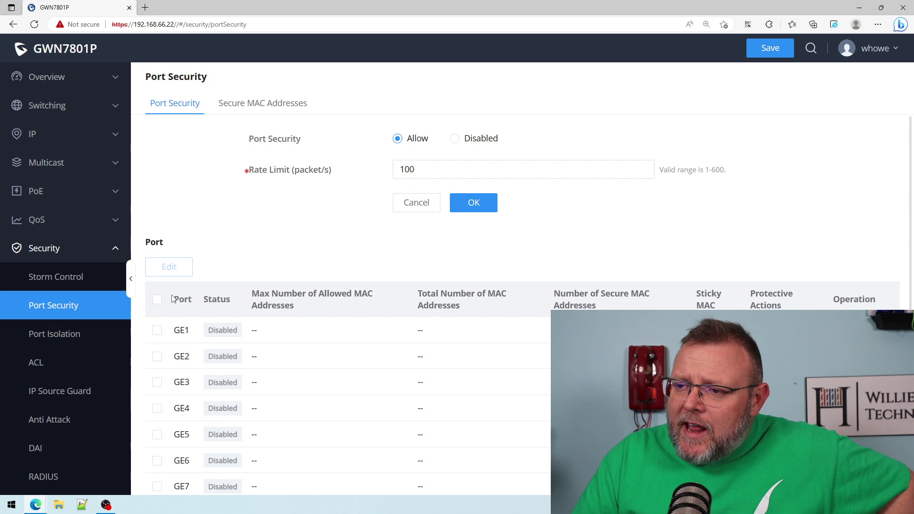
# Step: Open GE1's Edit Port Security dialog and focus its Max MAC field of 1
pyautogui.click(156, 299)
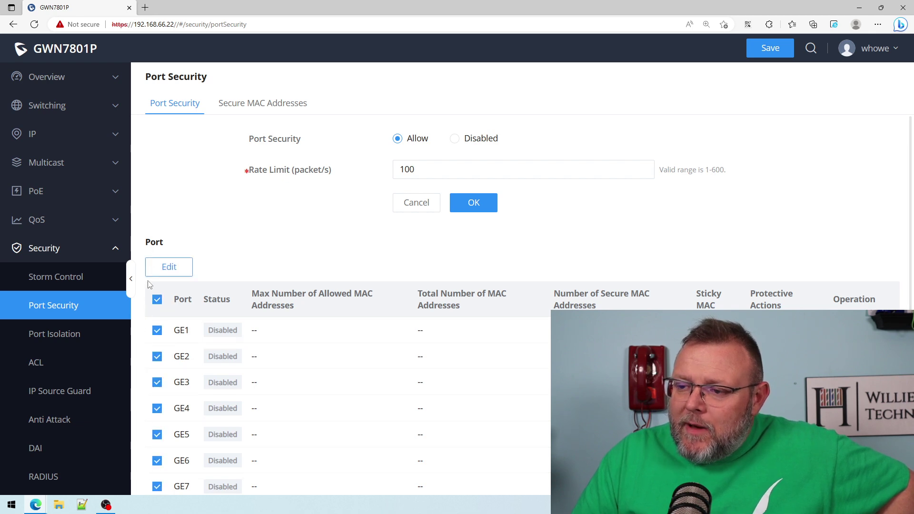
pyautogui.click(156, 299)
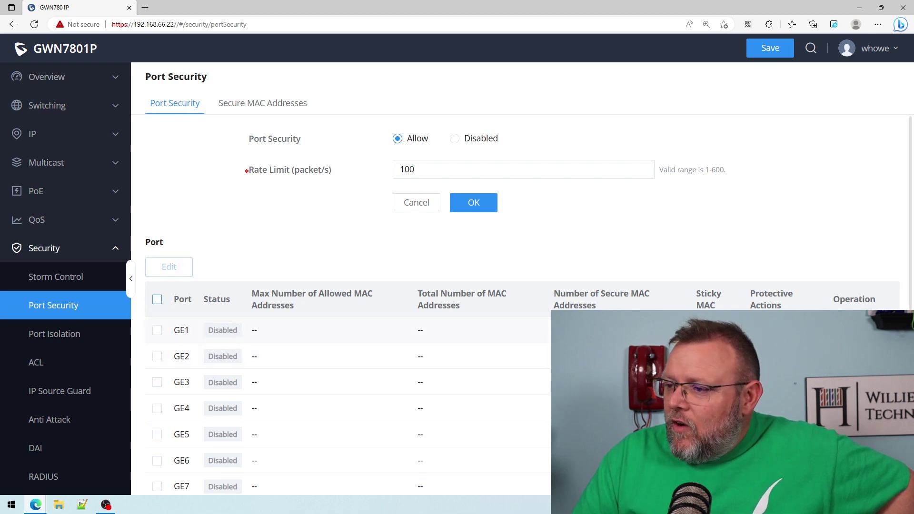
pyautogui.click(852, 329)
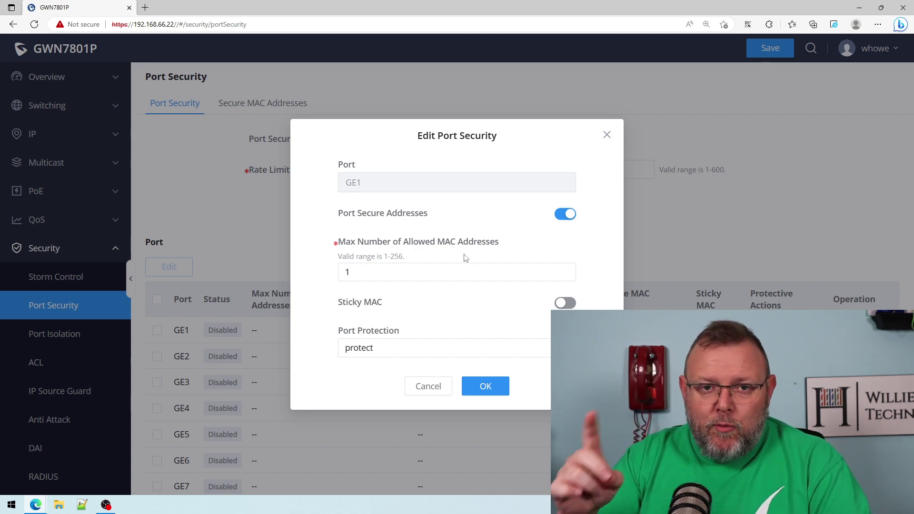
pyautogui.click(432, 272)
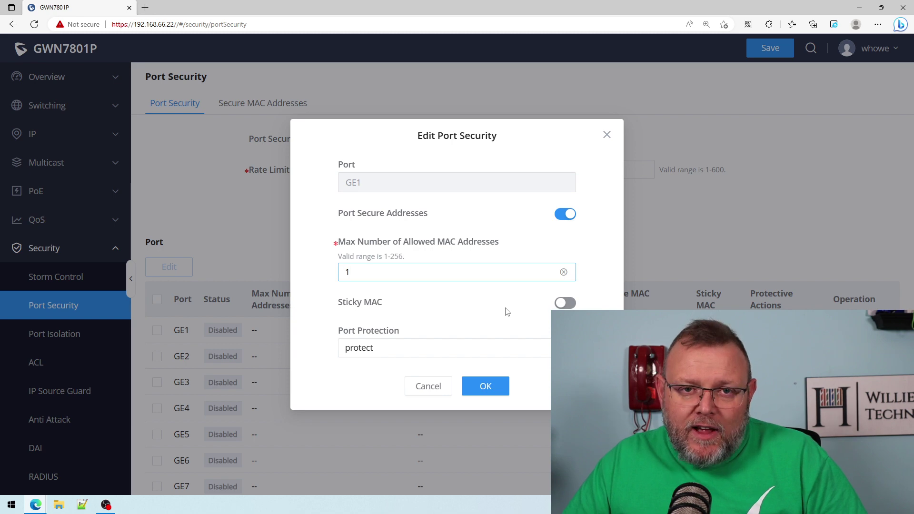
# Step: Turn on Sticky MAC for GE1, keep protect mode, and save its settings
pyautogui.click(566, 302)
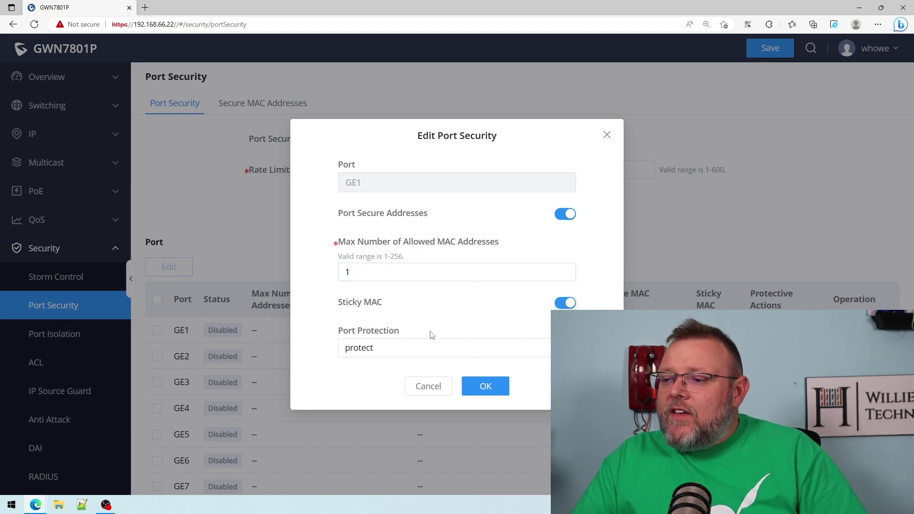
pyautogui.click(423, 352)
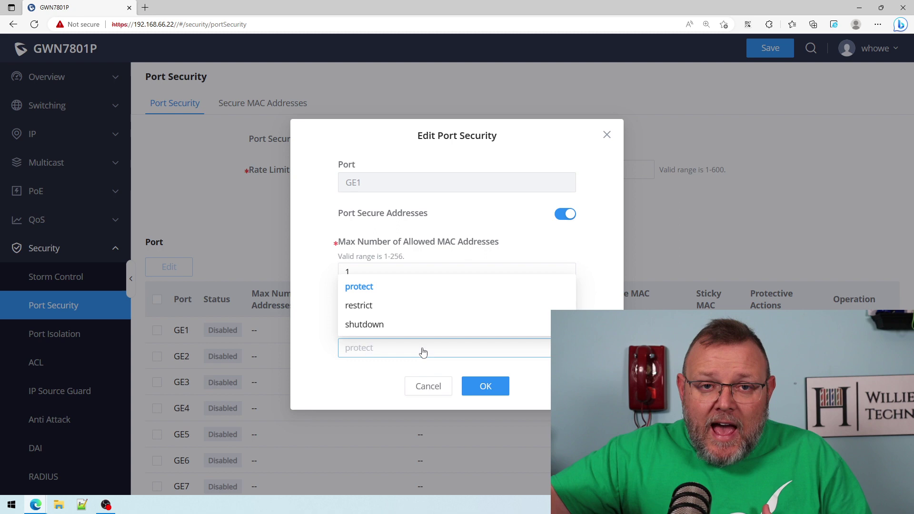
pyautogui.click(496, 386)
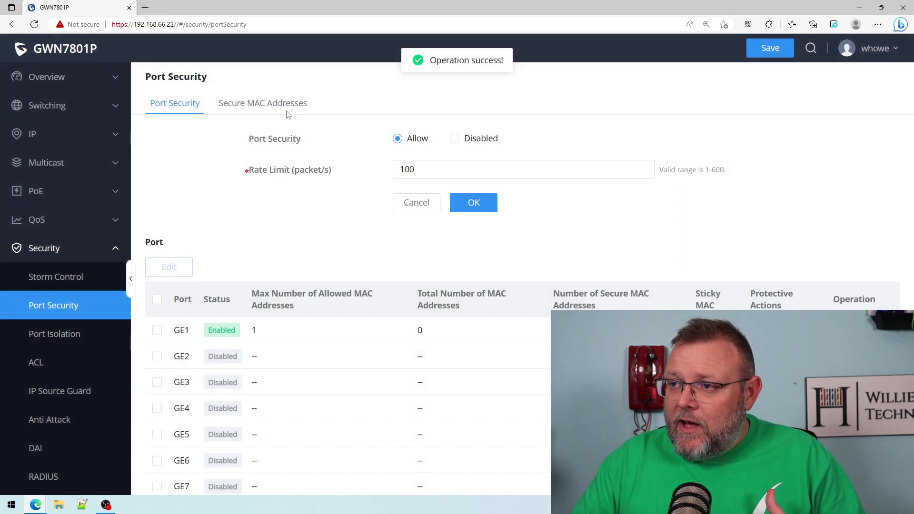
# Step: View the empty Secure MAC Addresses list, trying the Add form's MAC, VLAN and GE1 fields, then cancel
pyautogui.click(287, 112)
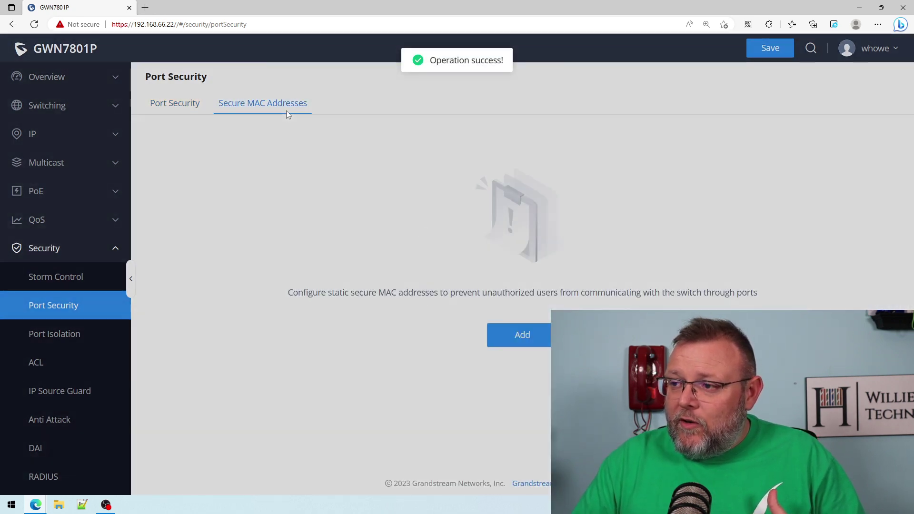
pyautogui.click(540, 343)
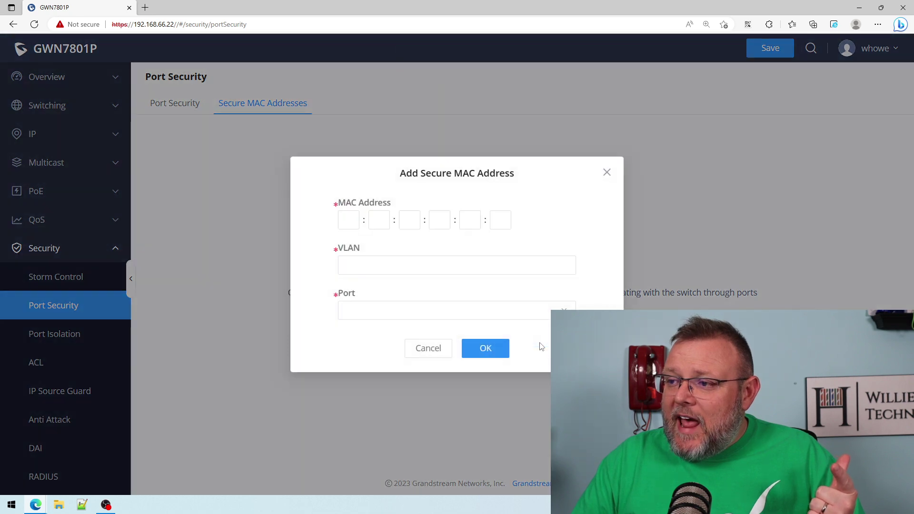
pyautogui.click(348, 220)
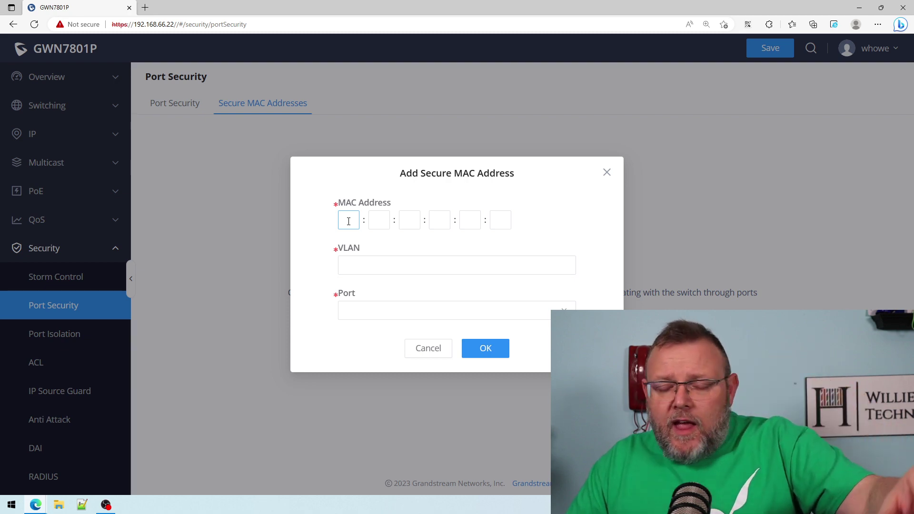
pyautogui.click(384, 261)
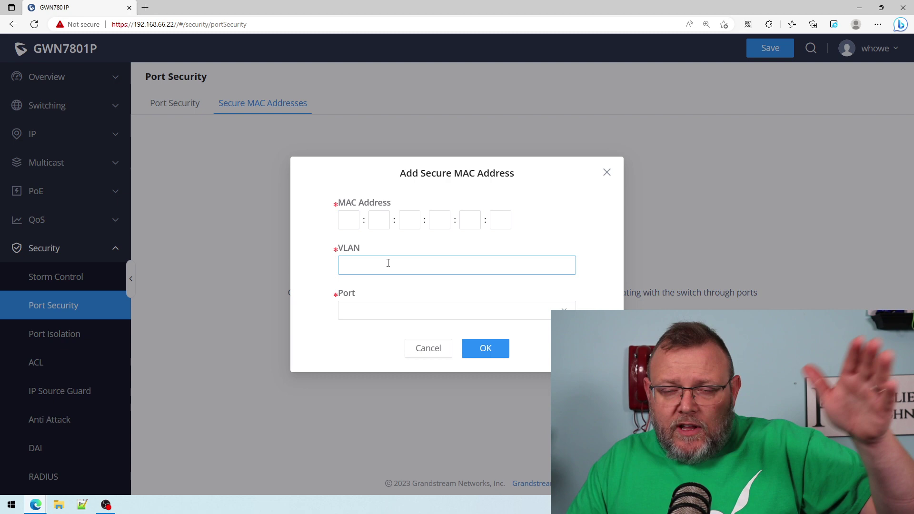
pyautogui.click(387, 310)
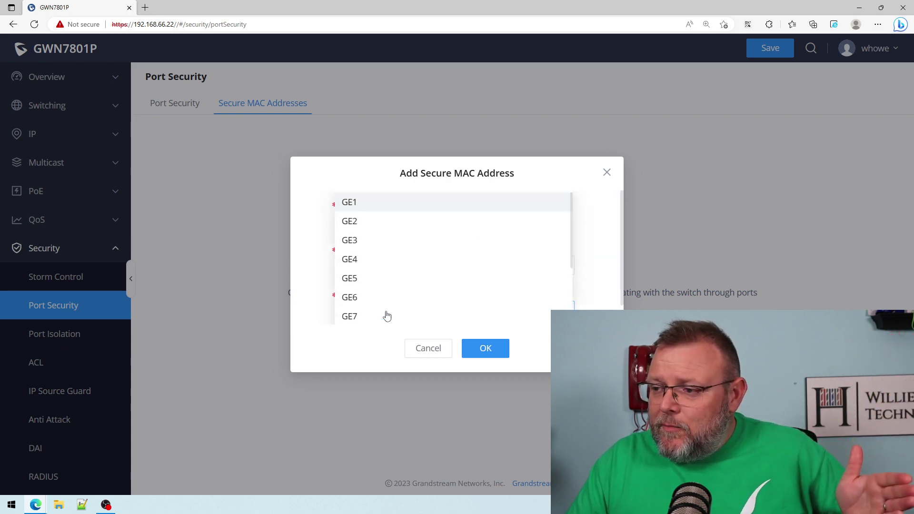
pyautogui.click(380, 202)
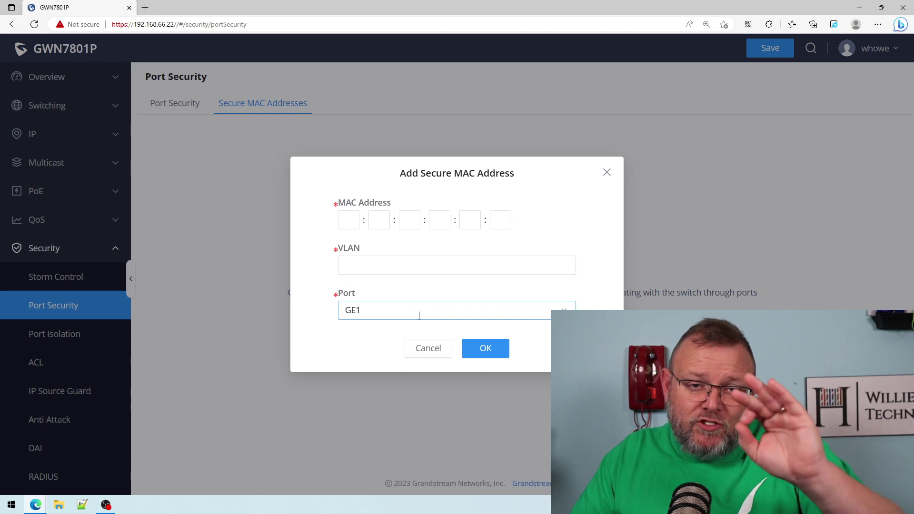
pyautogui.click(428, 349)
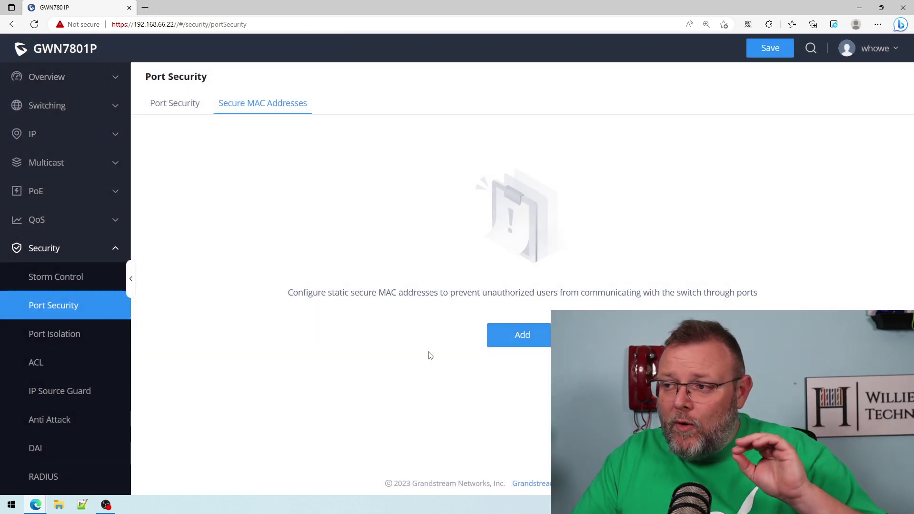
# Step: Return to the Port Security tab and edit the GE1 row
pyautogui.click(194, 109)
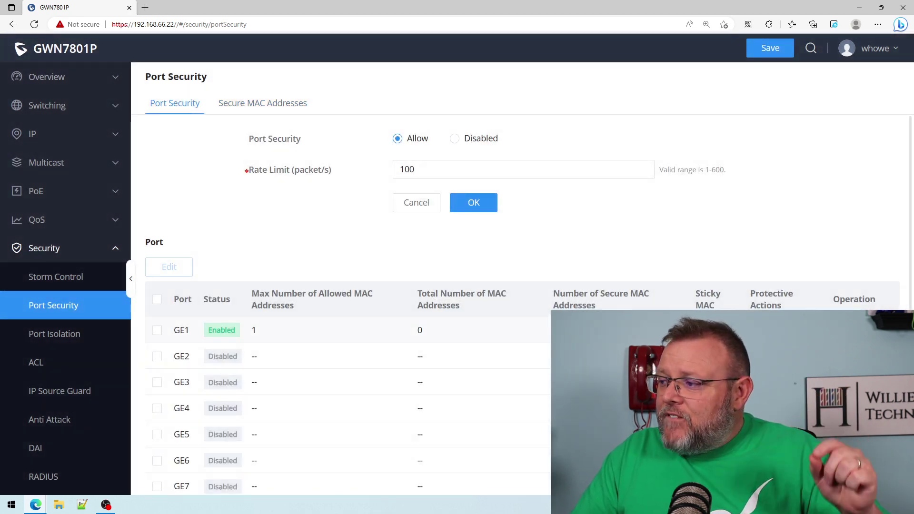
pyautogui.click(847, 330)
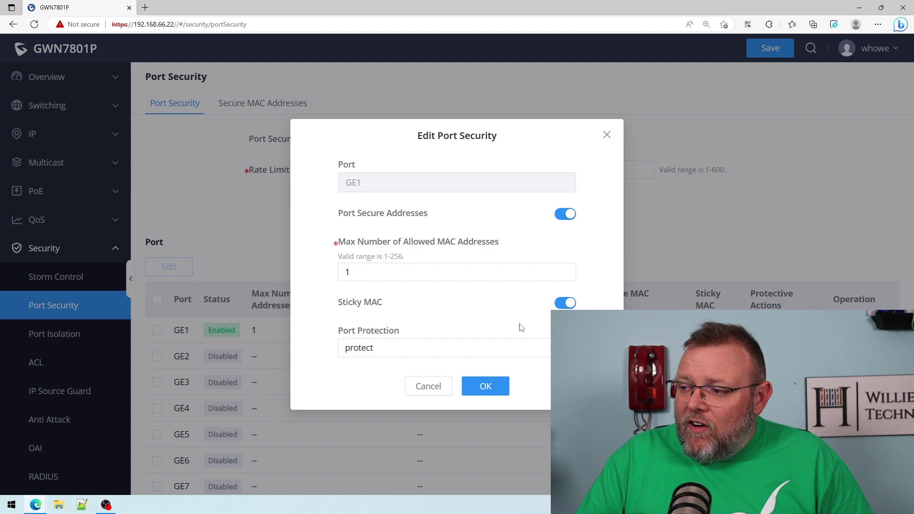
# Step: Compare restrict and shutdown protection modes, then save GE1 with protect mode
pyautogui.click(499, 350)
pyautogui.click(431, 313)
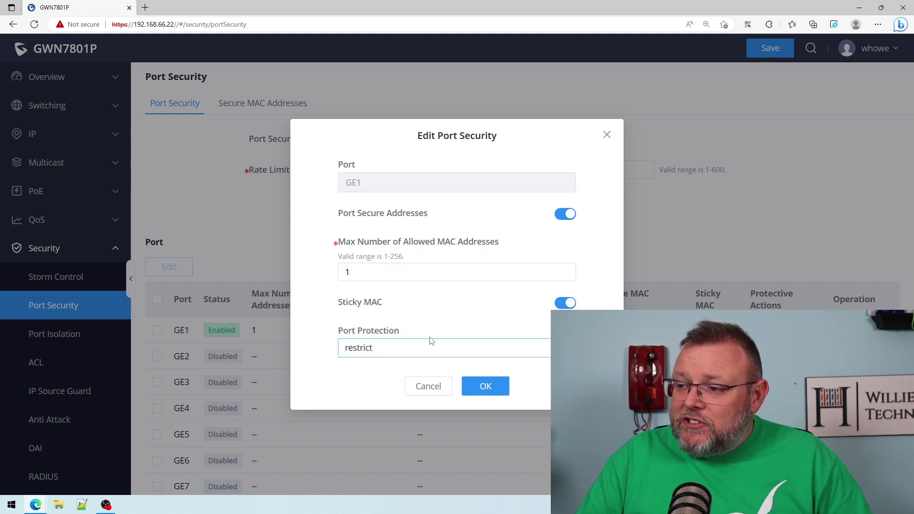
pyautogui.click(374, 347)
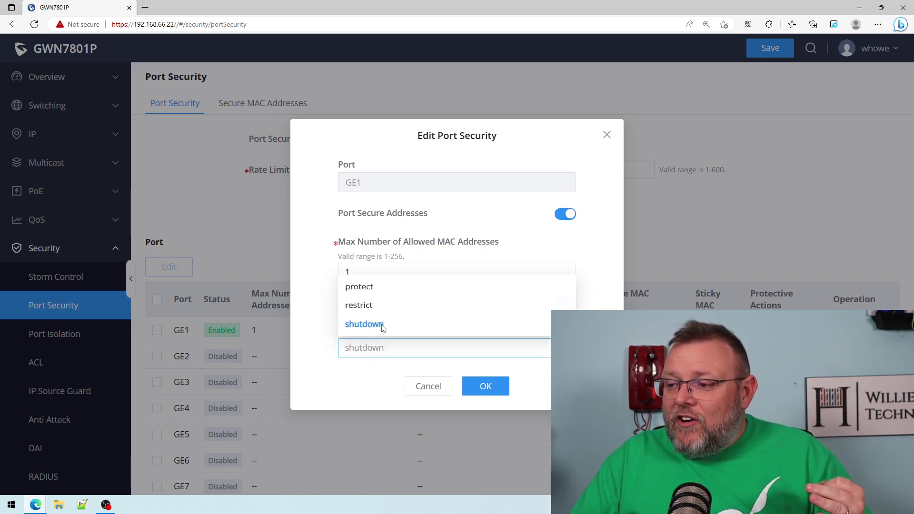
pyautogui.click(376, 324)
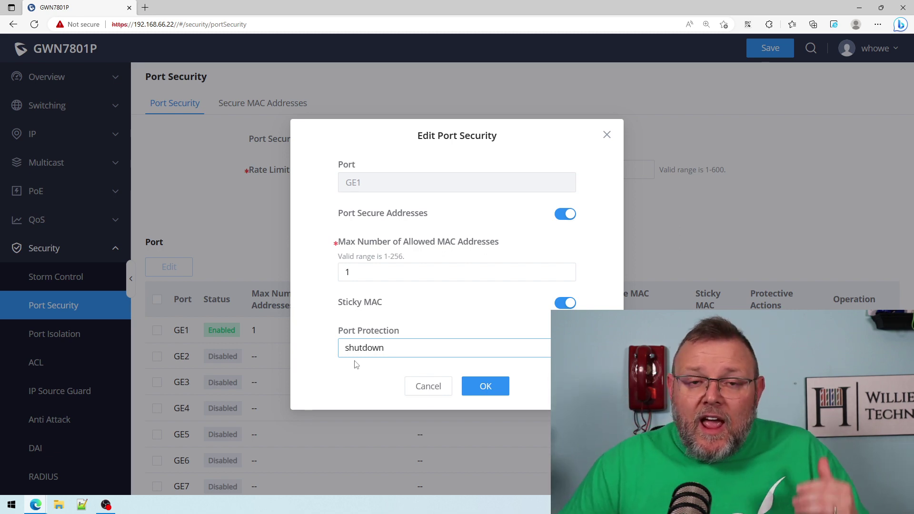
pyautogui.click(440, 352)
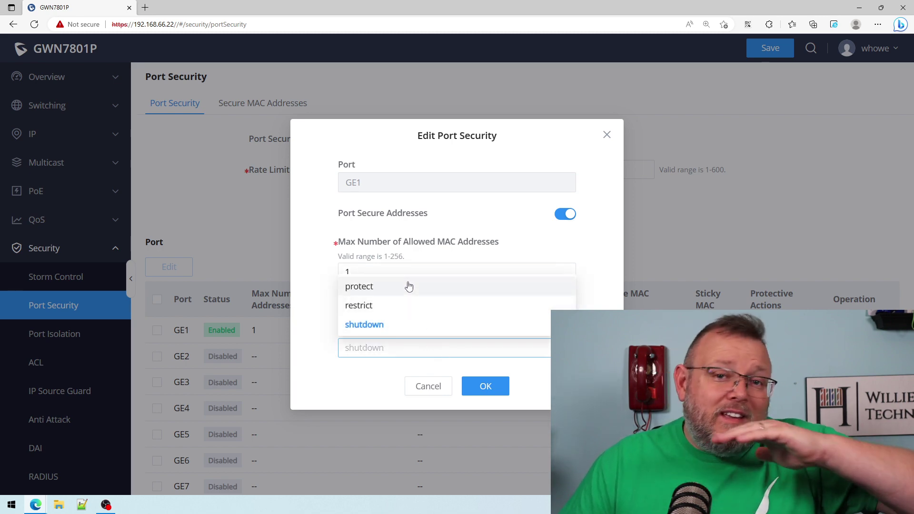
pyautogui.click(387, 327)
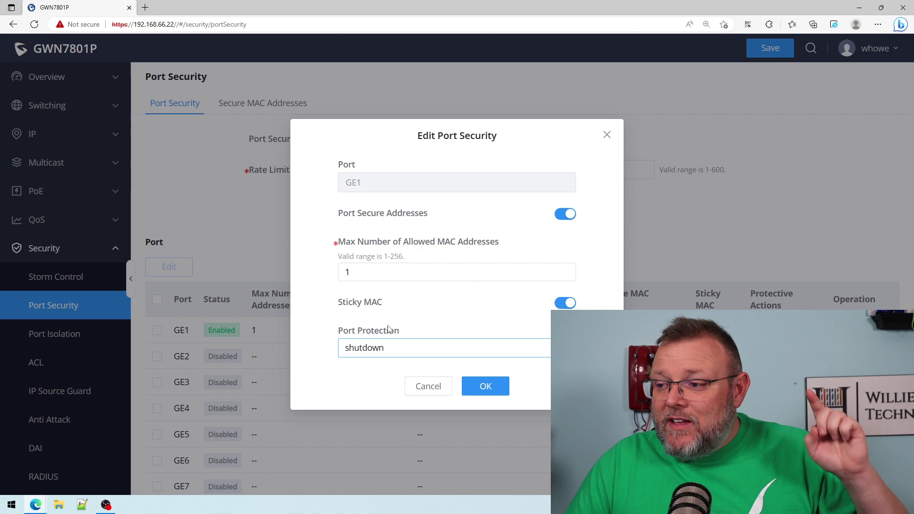
pyautogui.click(389, 348)
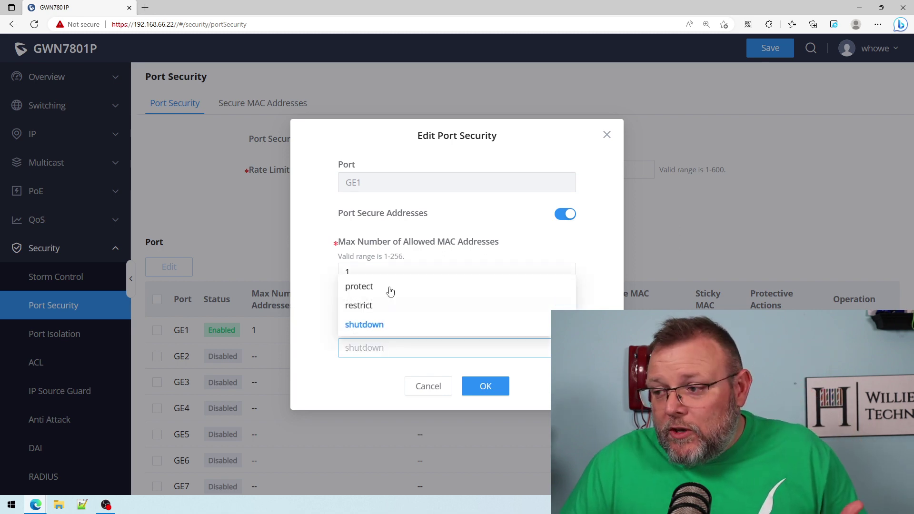
pyautogui.click(376, 288)
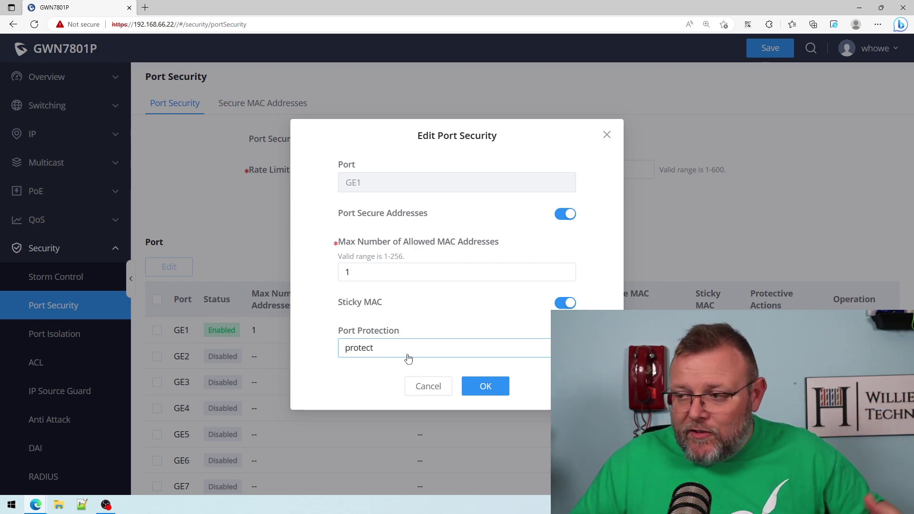
pyautogui.click(495, 389)
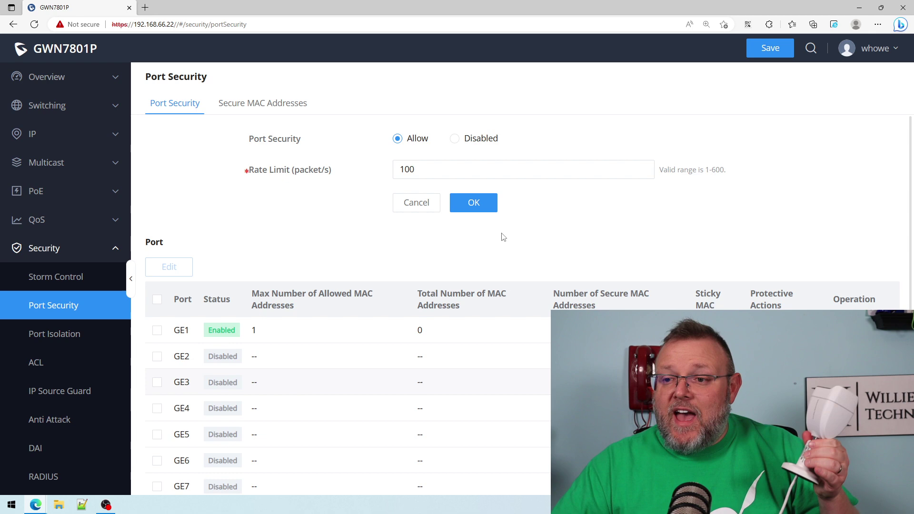
# Step: Check GE1 on Port Info showing Up at Auto 100 Mbps full duplex with class3 PoE
pyautogui.click(46, 76)
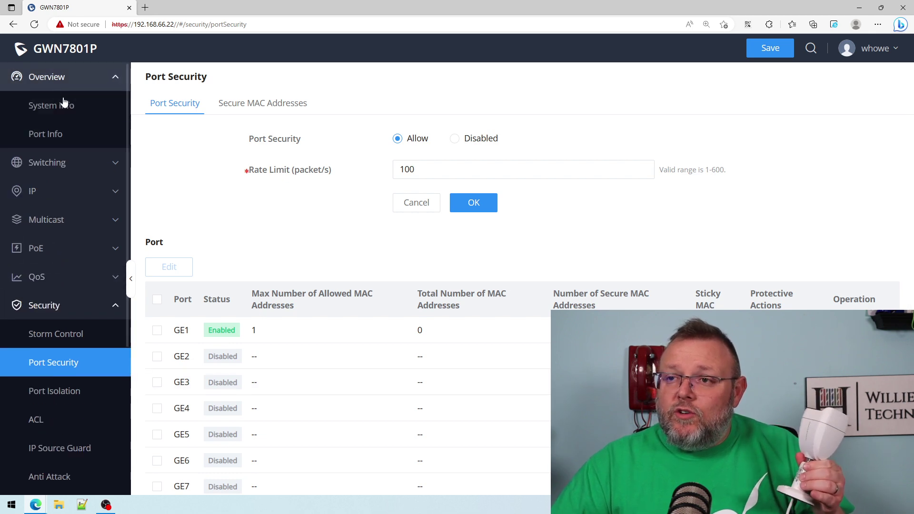
pyautogui.click(47, 137)
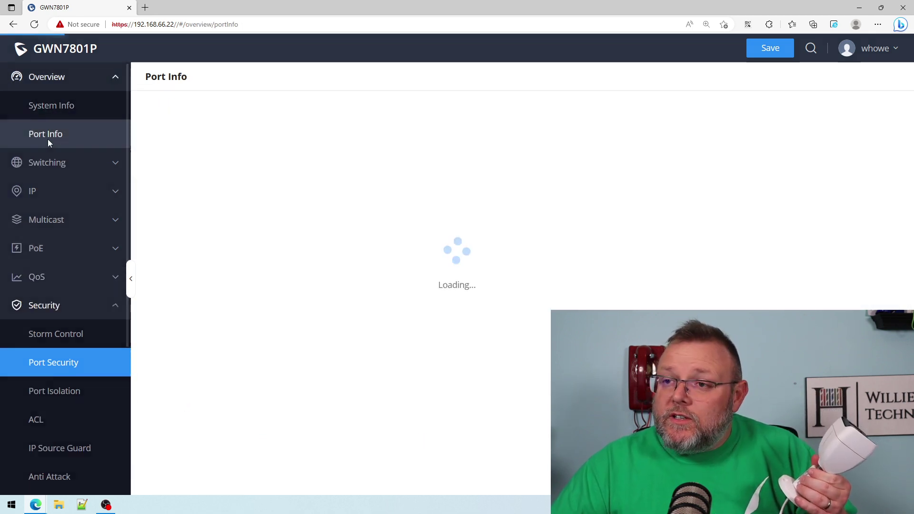
pyautogui.moveTo(164, 189)
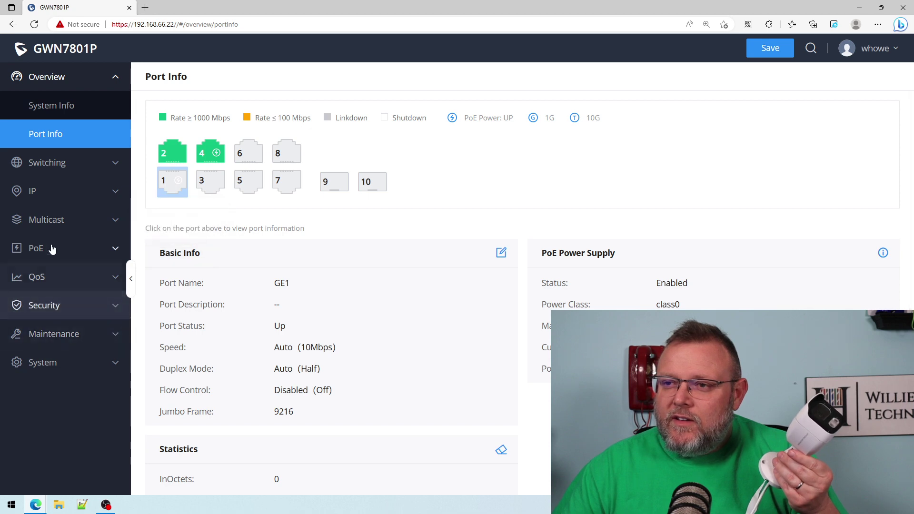
pyautogui.click(49, 120)
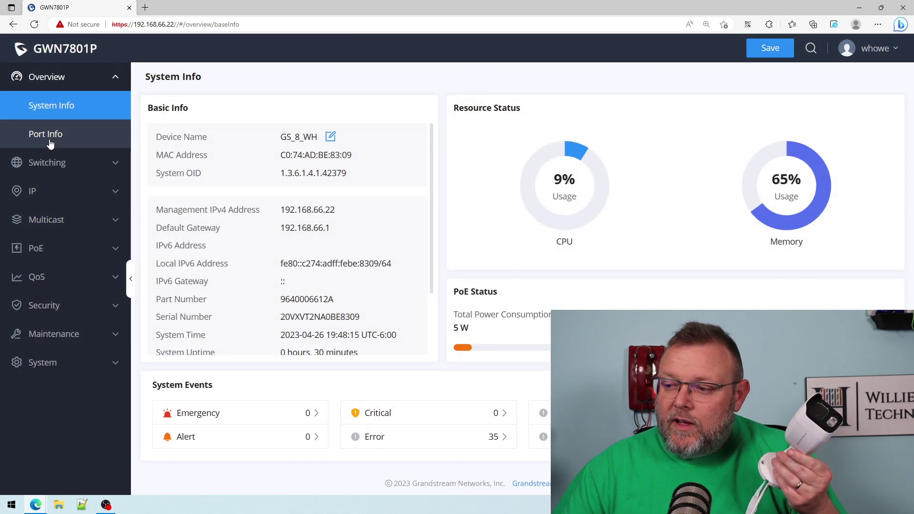
pyautogui.click(50, 141)
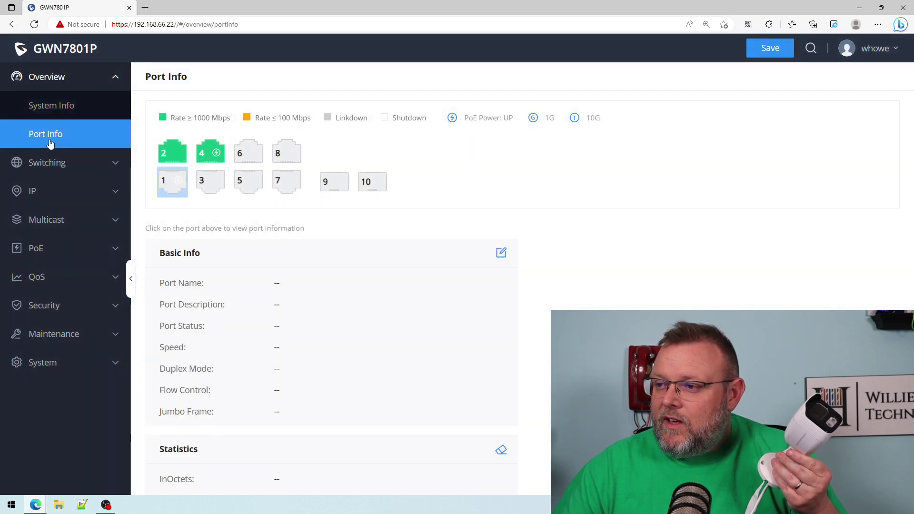
pyautogui.moveTo(180, 185)
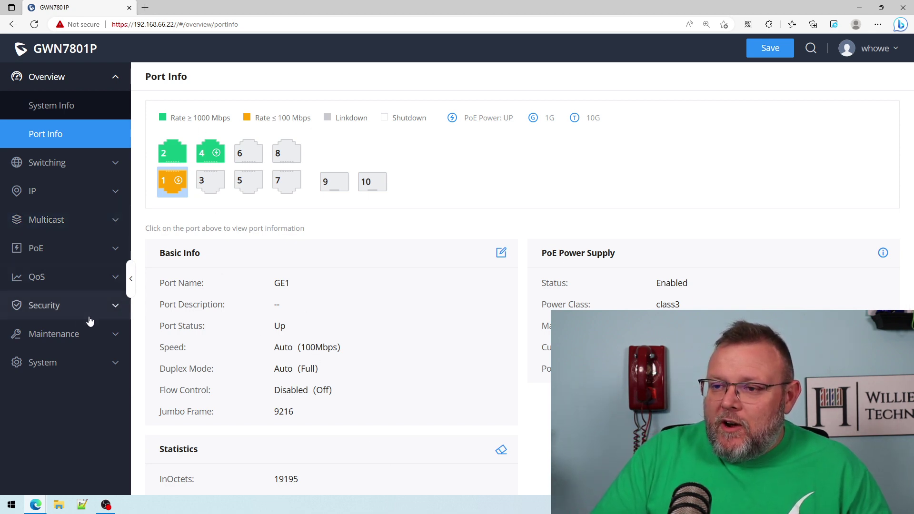
# Step: Review GE1's max and total MAC columns (1 of 1) and its learned address in the Secure MAC list
pyautogui.click(65, 309)
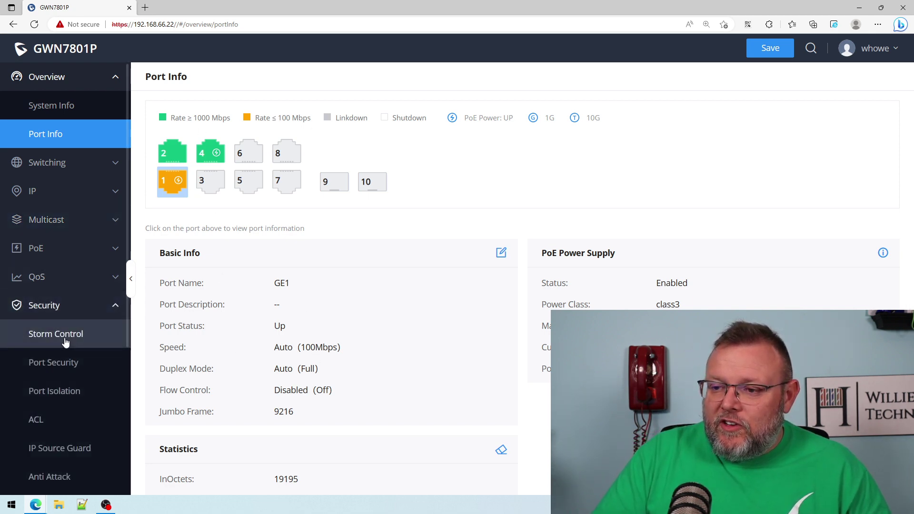
pyautogui.scroll(-1, 68, 333)
pyautogui.click(53, 300)
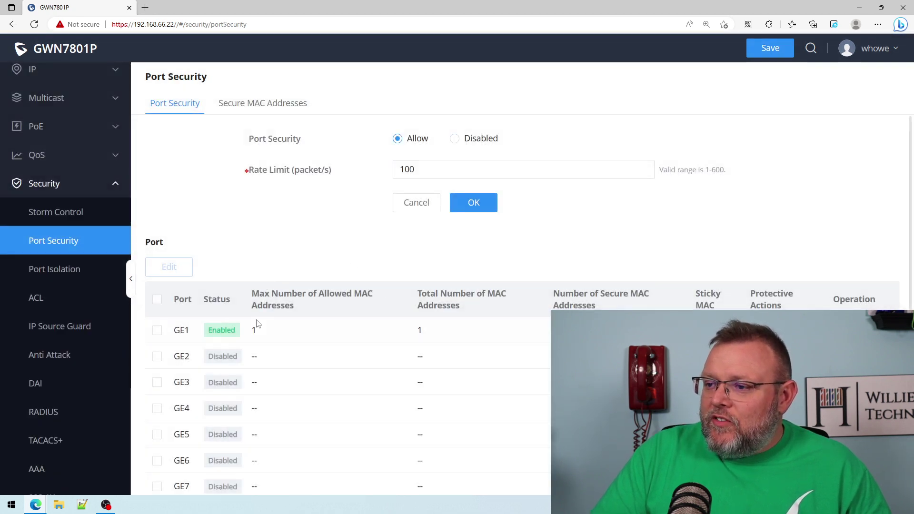
pyautogui.moveTo(255, 295); pyautogui.dragTo(320, 306)
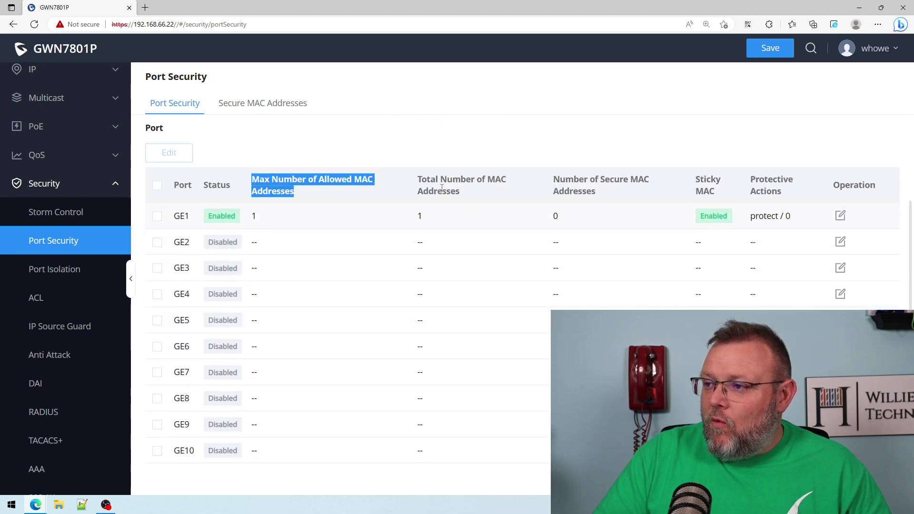
pyautogui.moveTo(421, 180); pyautogui.dragTo(484, 189)
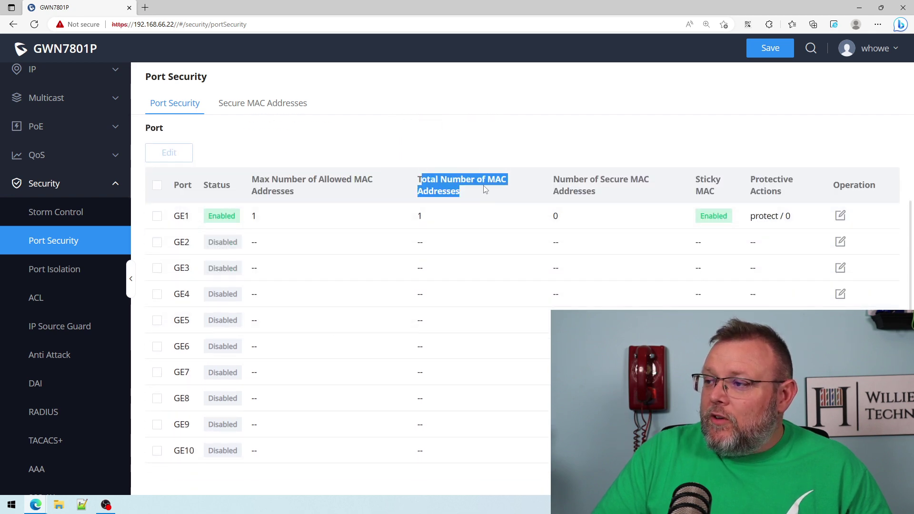
pyautogui.click(433, 207)
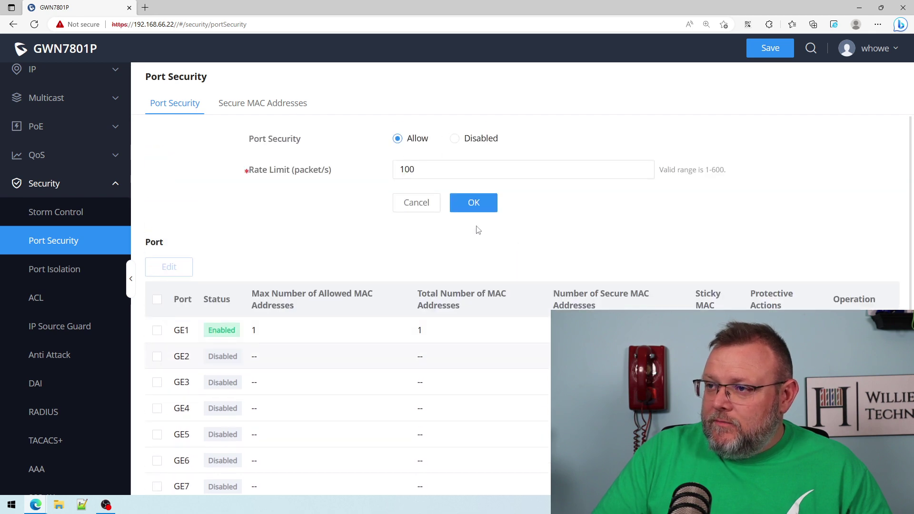
pyautogui.click(271, 112)
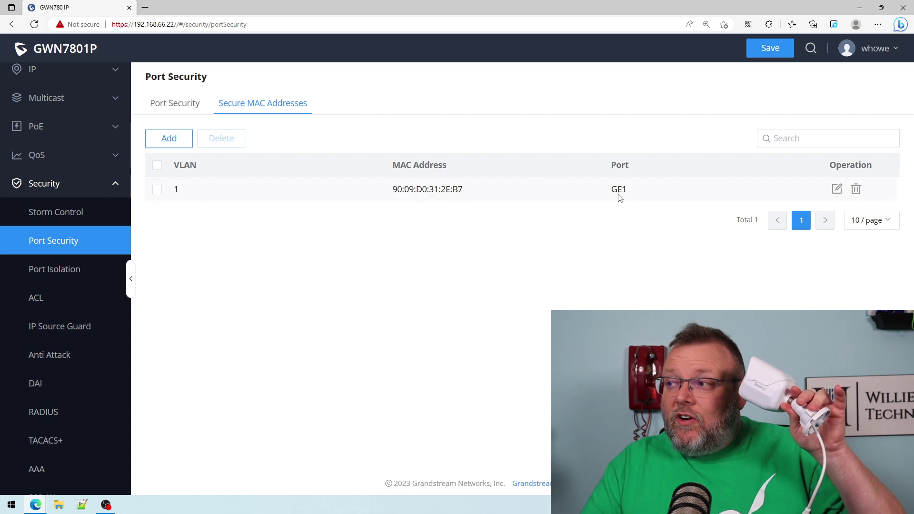
pyautogui.click(172, 107)
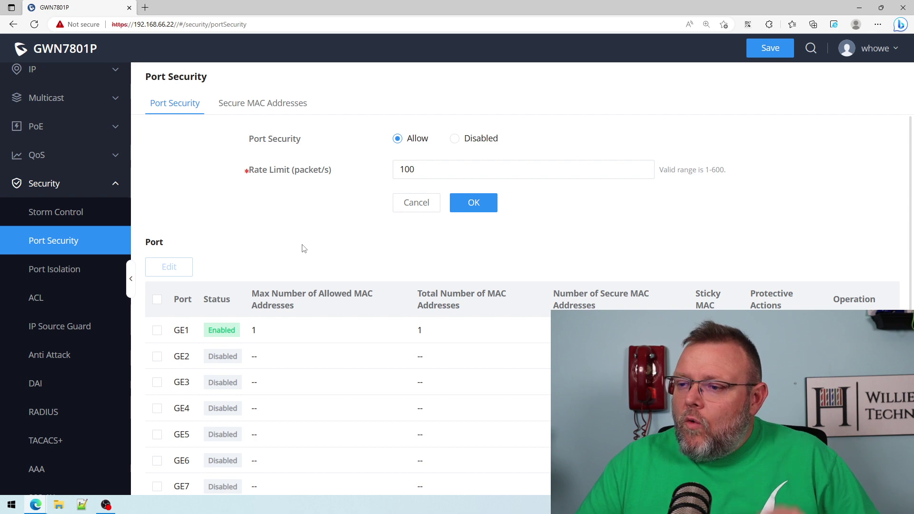
# Step: Change GE1's port security protection mode to shutdown and save the switch configuration
pyautogui.scroll(-2, 623, 223)
pyautogui.click(840, 217)
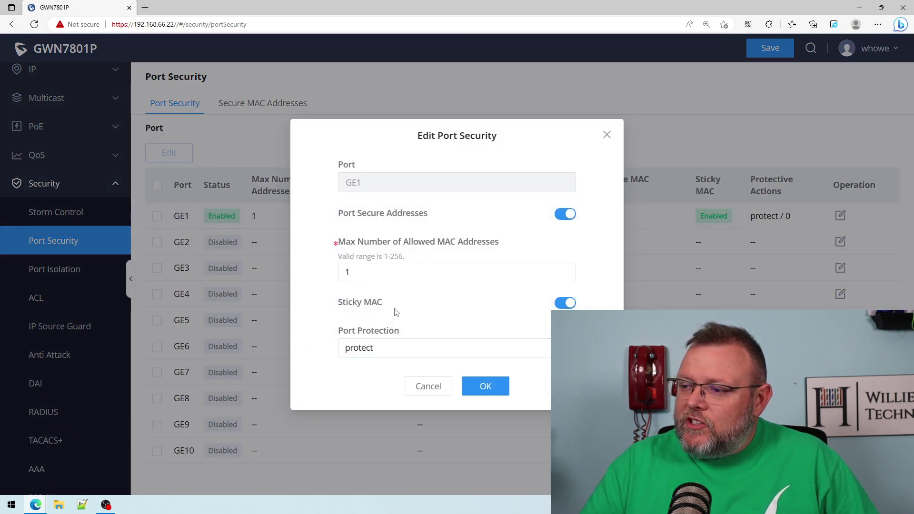
pyautogui.click(363, 348)
pyautogui.click(365, 328)
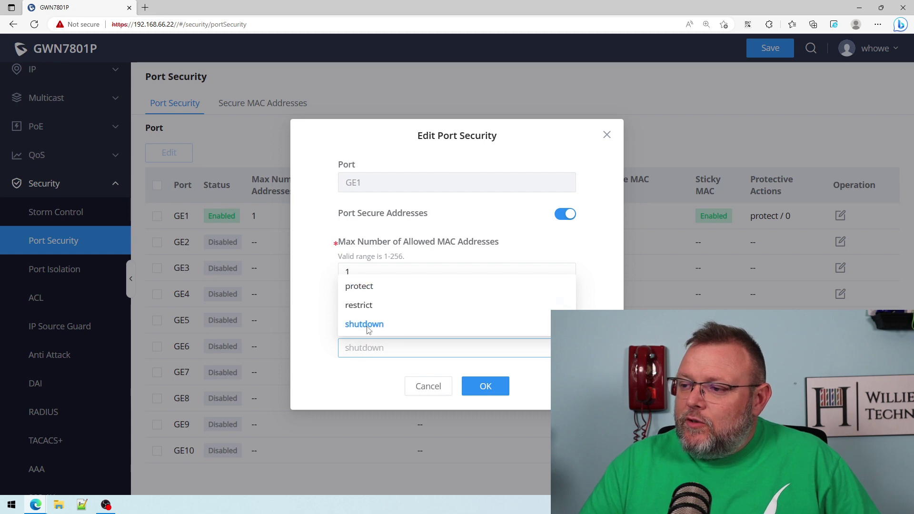
pyautogui.click(491, 388)
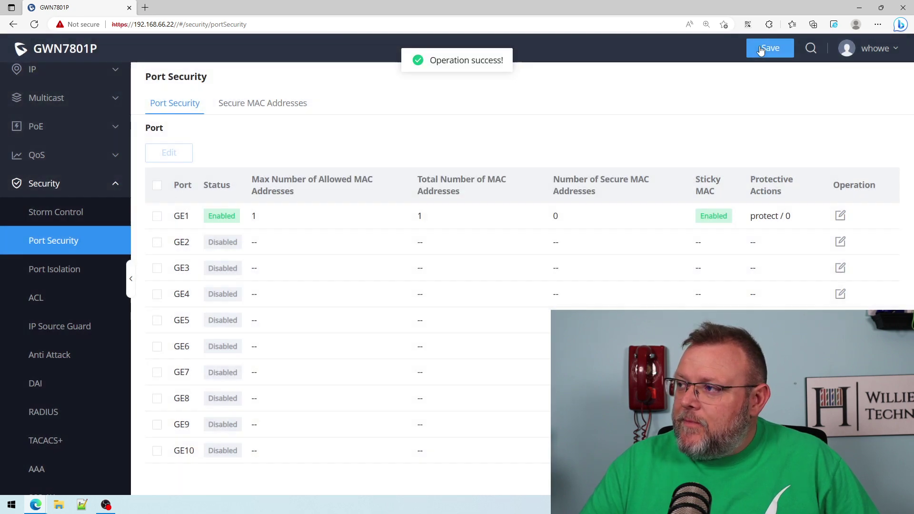
pyautogui.click(758, 47)
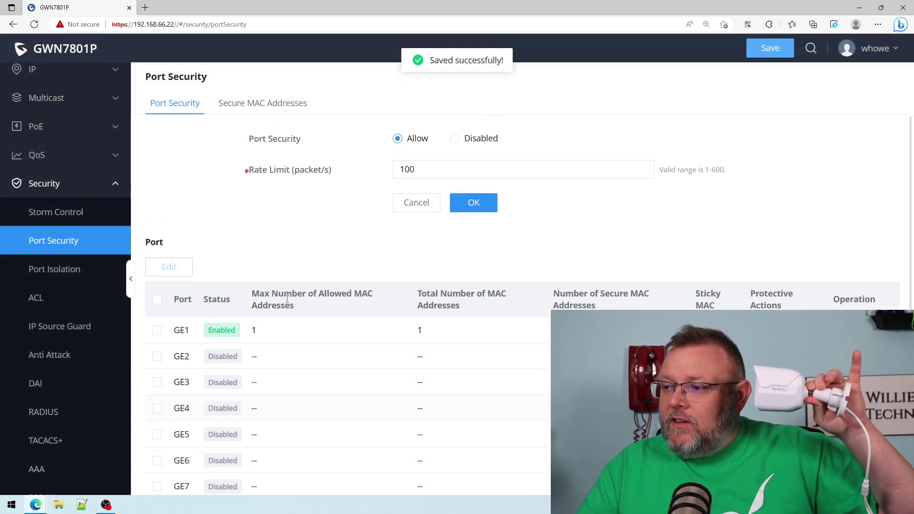
pyautogui.click(283, 106)
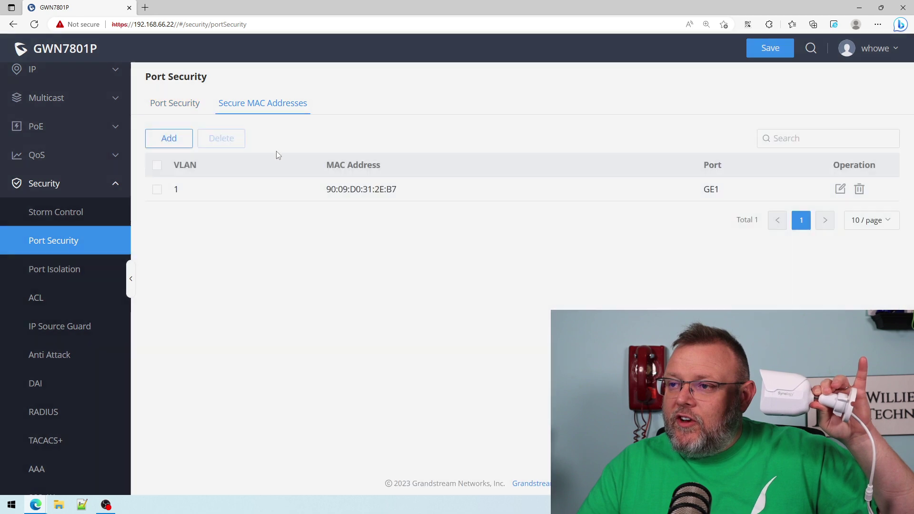
pyautogui.click(178, 106)
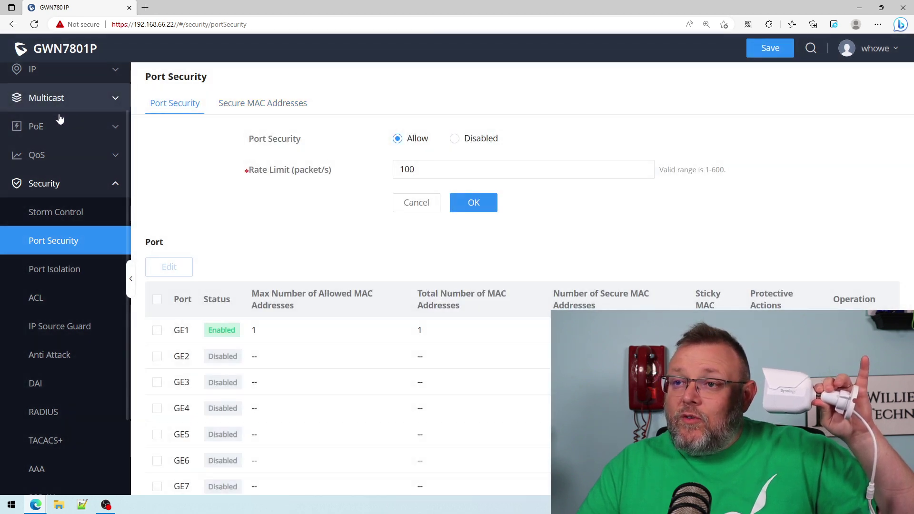
pyautogui.scroll(2, 61, 198)
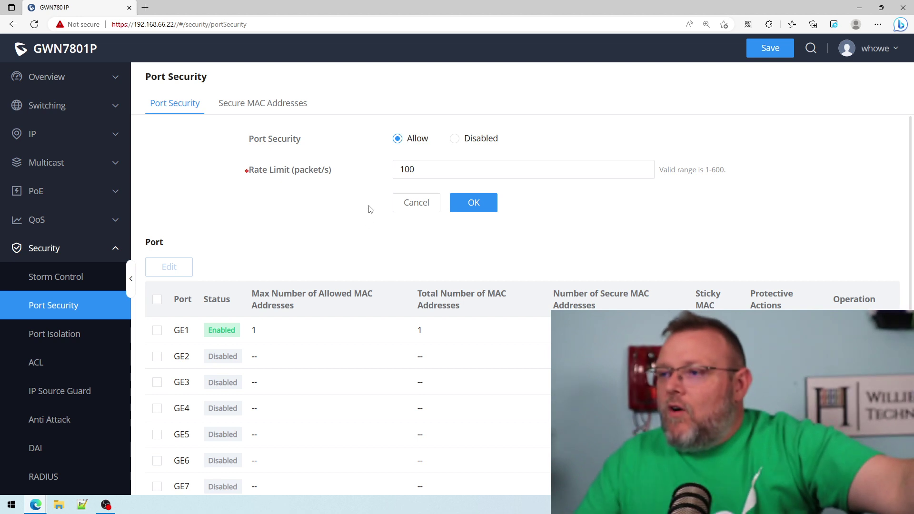
pyautogui.click(49, 305)
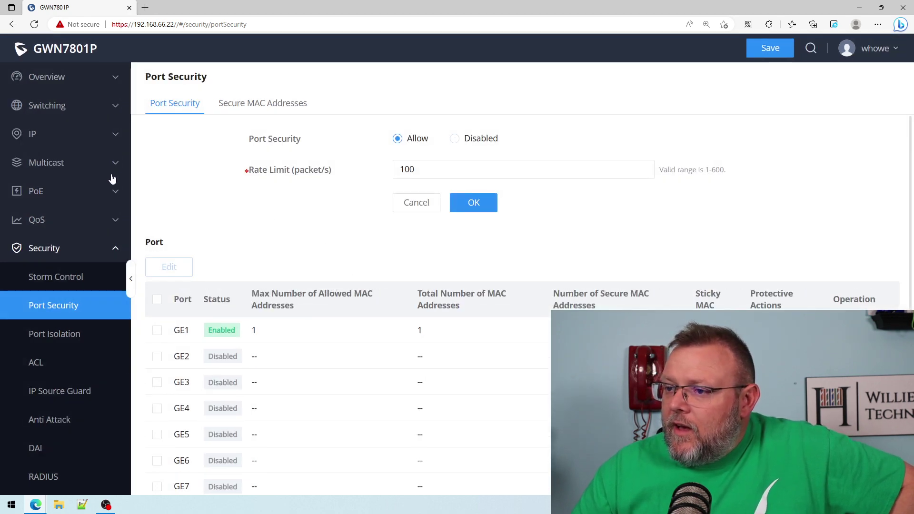
# Step: Check that port 1 reads Down on Port Info, then view System Info showing 1 critical event
pyautogui.click(56, 81)
pyautogui.click(49, 135)
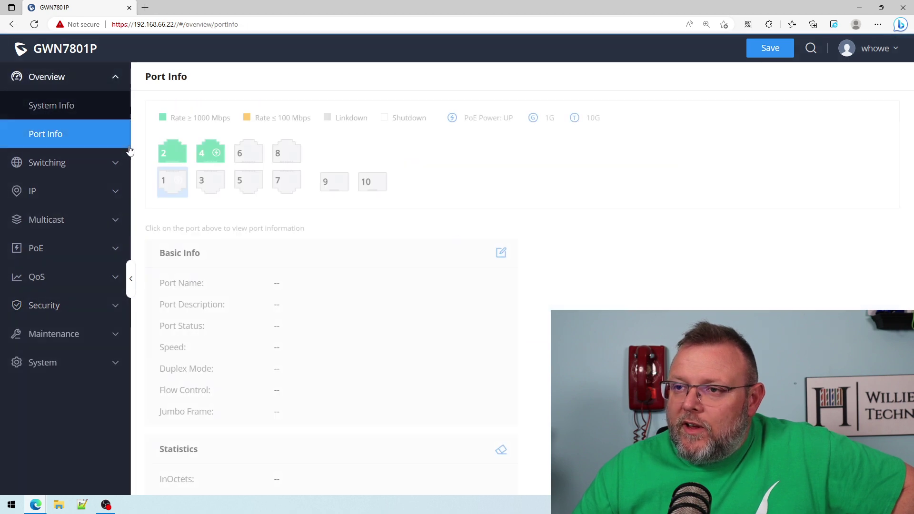
pyautogui.moveTo(170, 182)
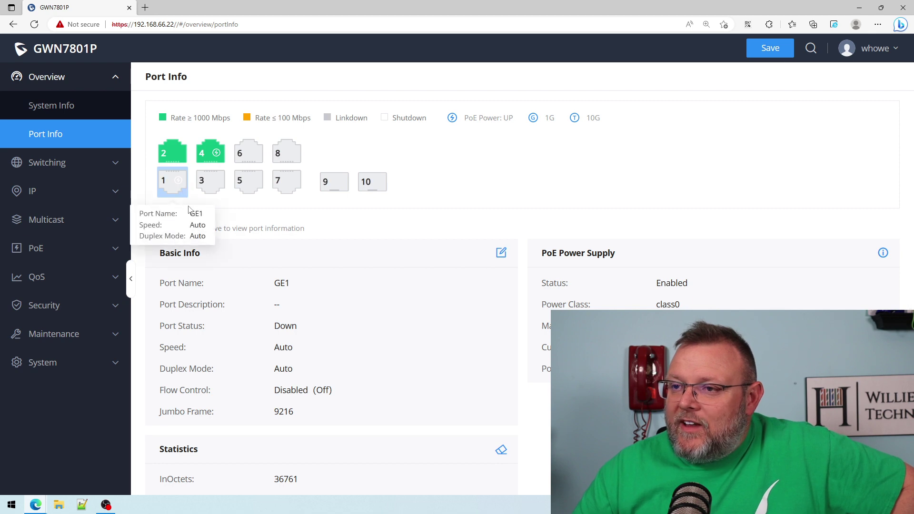
pyautogui.click(55, 106)
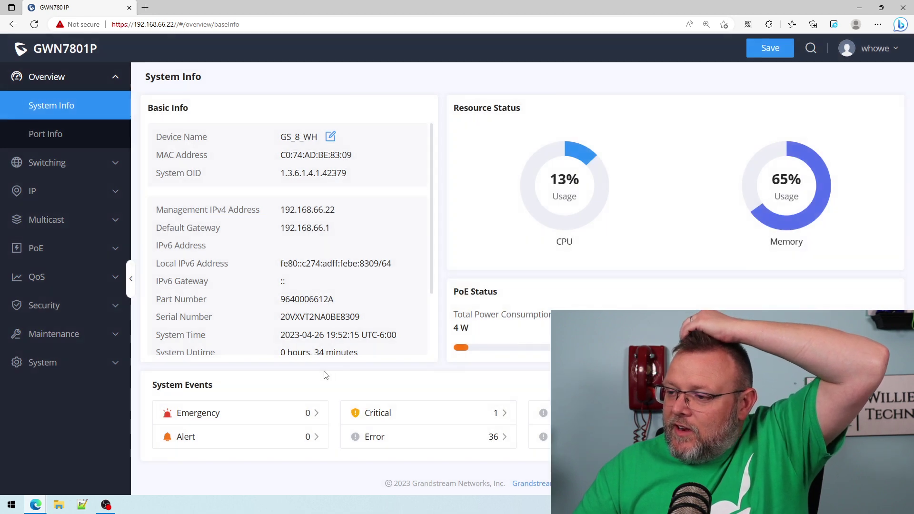
# Step: Open the Critical-filtered log and highlight the PSECURE_VIOLATION entry for GigabitEthernet1
pyautogui.click(381, 416)
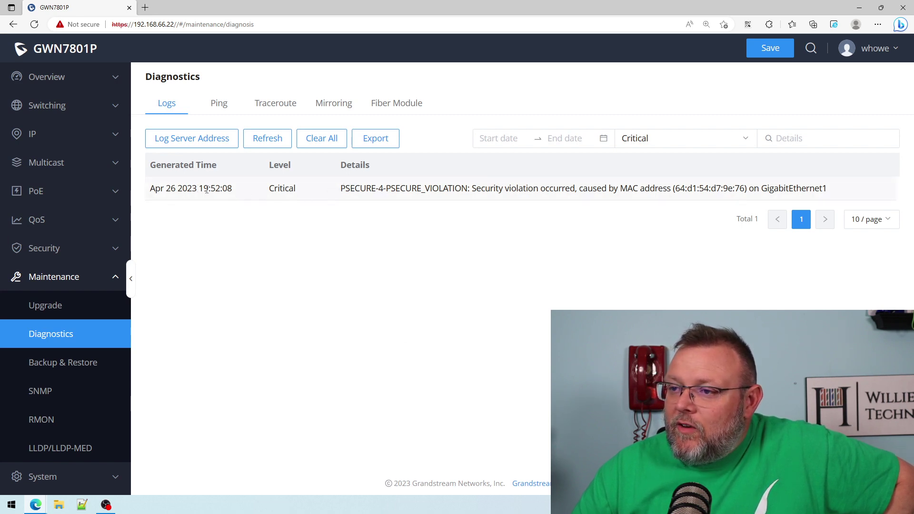
pyautogui.moveTo(270, 192); pyautogui.dragTo(562, 189)
pyautogui.click(345, 192)
pyautogui.click(484, 189)
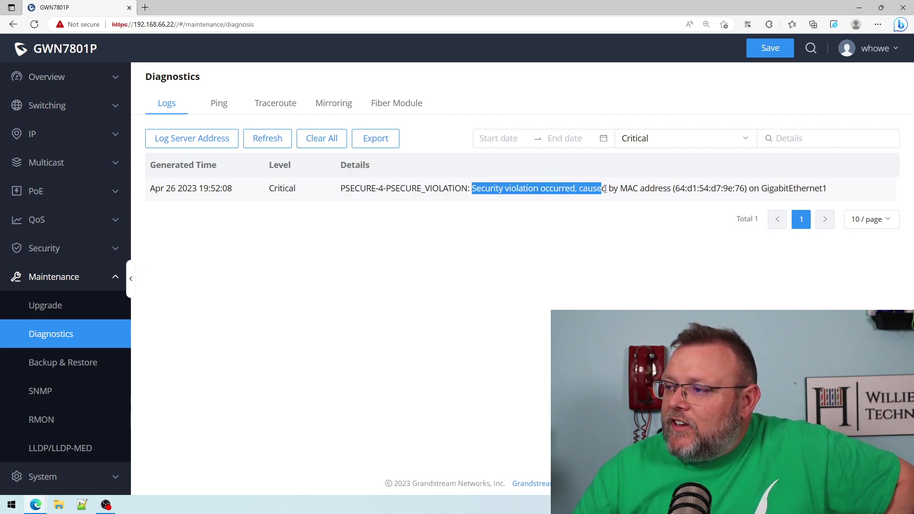
pyautogui.moveTo(635, 189); pyautogui.dragTo(654, 189)
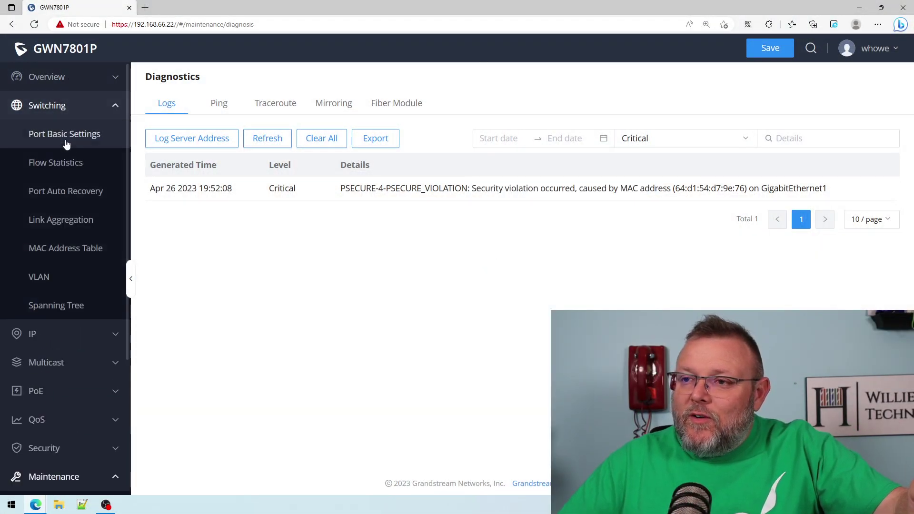
# Step: Review GE1's entry in Port Basic Settings and cancel its edit dialog without changes
pyautogui.click(65, 135)
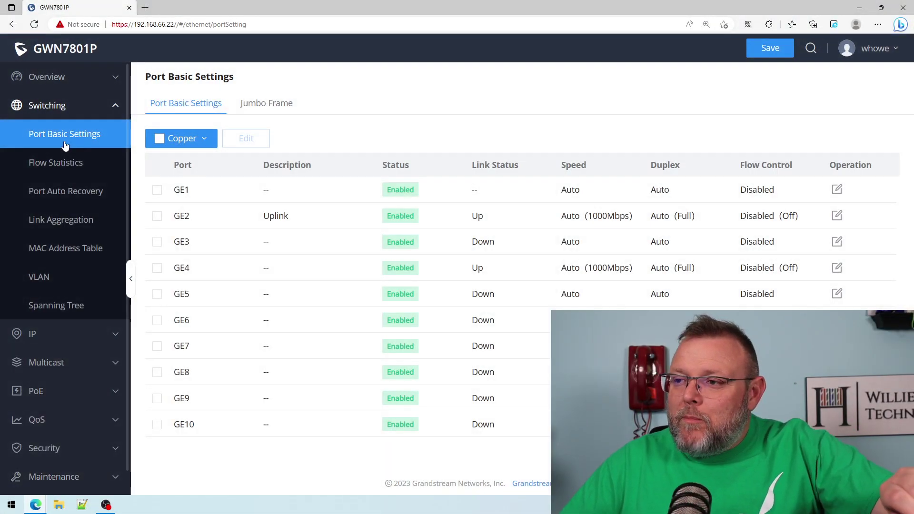
pyautogui.click(837, 190)
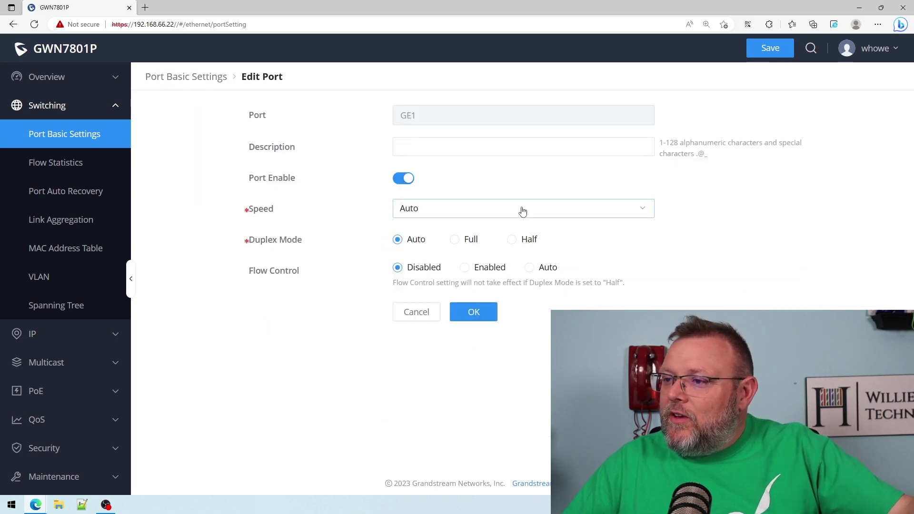
pyautogui.click(424, 317)
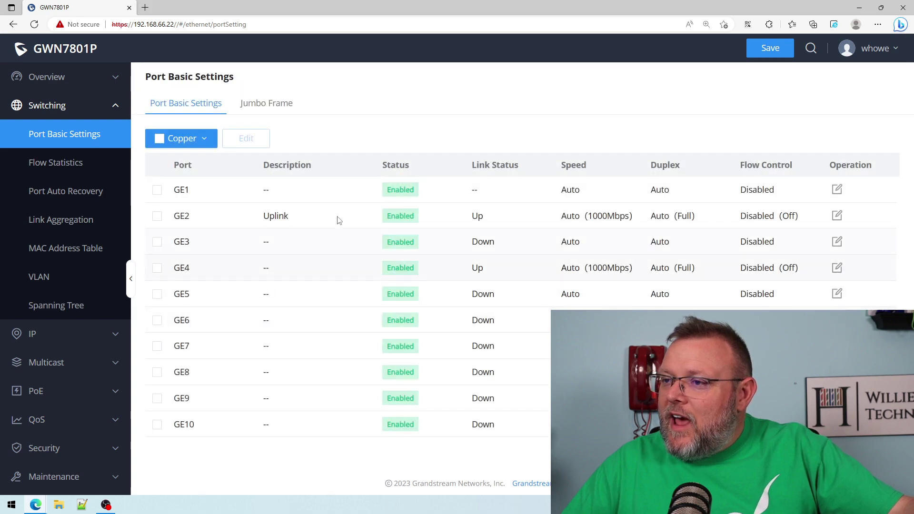